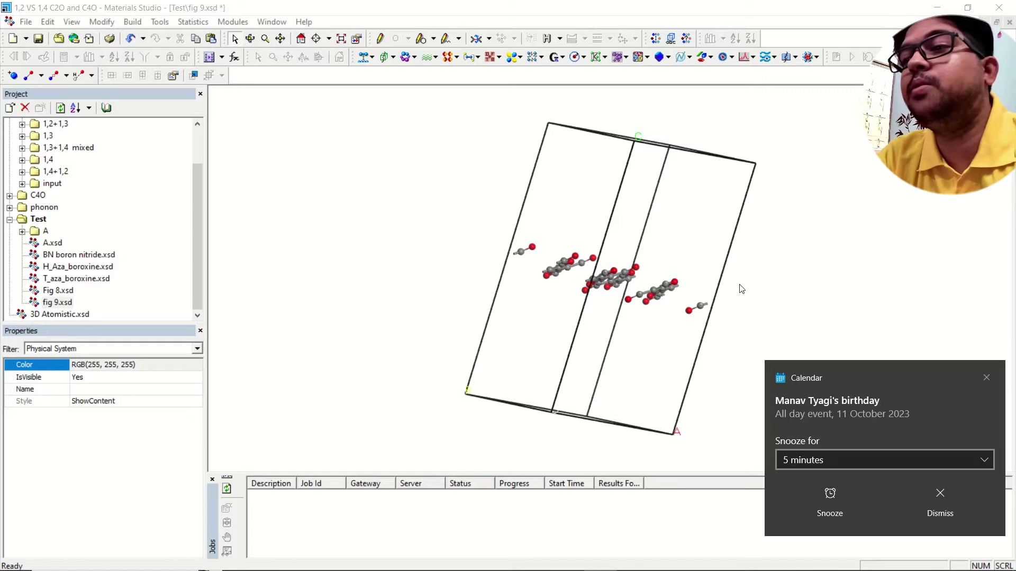
Dismiss the calendar reminder and rotate the fig 9 cell to view the stacked layers.
click(986, 378)
drag(714, 199, 691, 180)
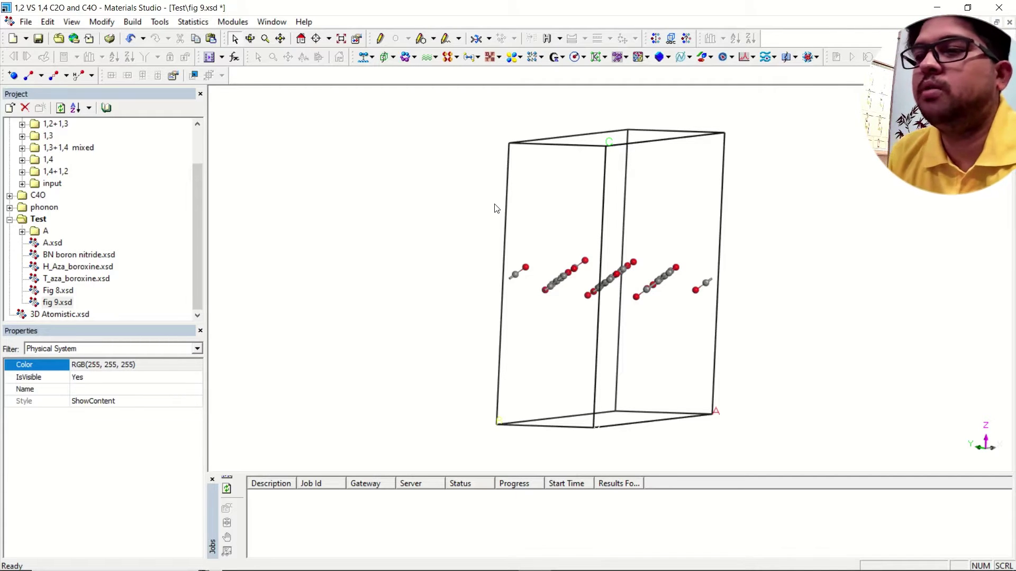
drag(672, 210, 663, 246)
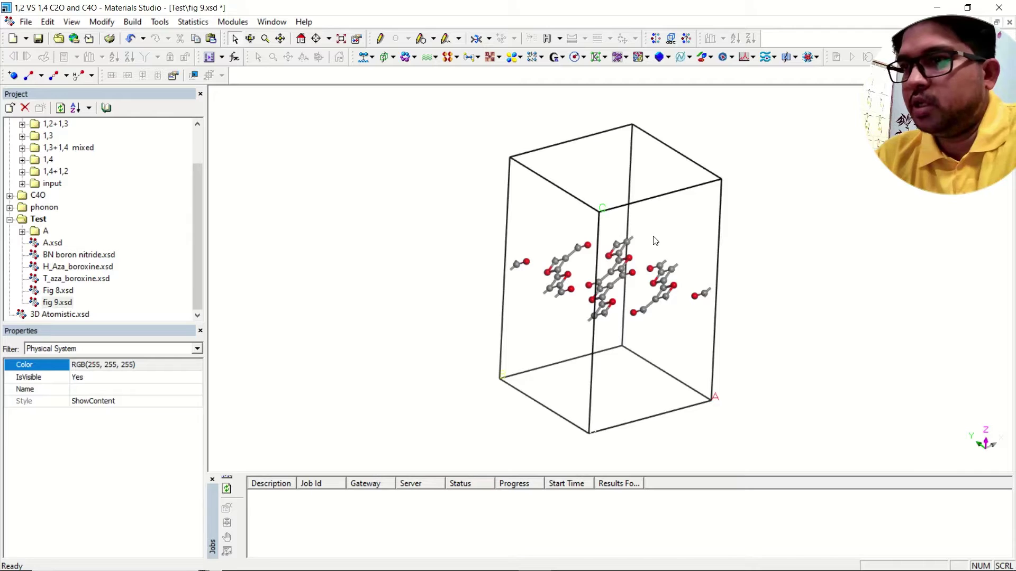
click(26, 22)
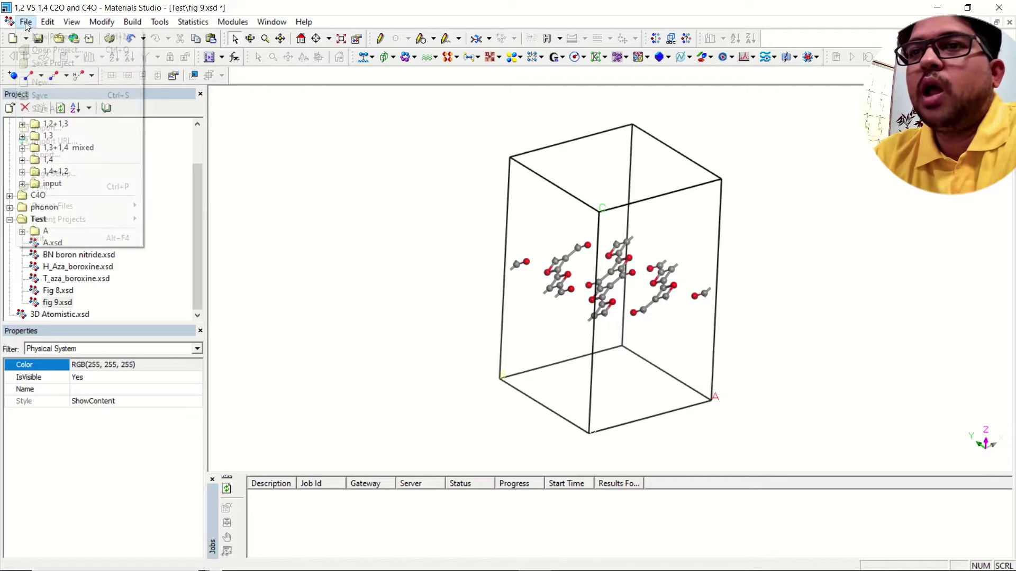
Export the structure as fig 9.cif into the Fig 9 folder, replacing the existing file.
click(54, 150)
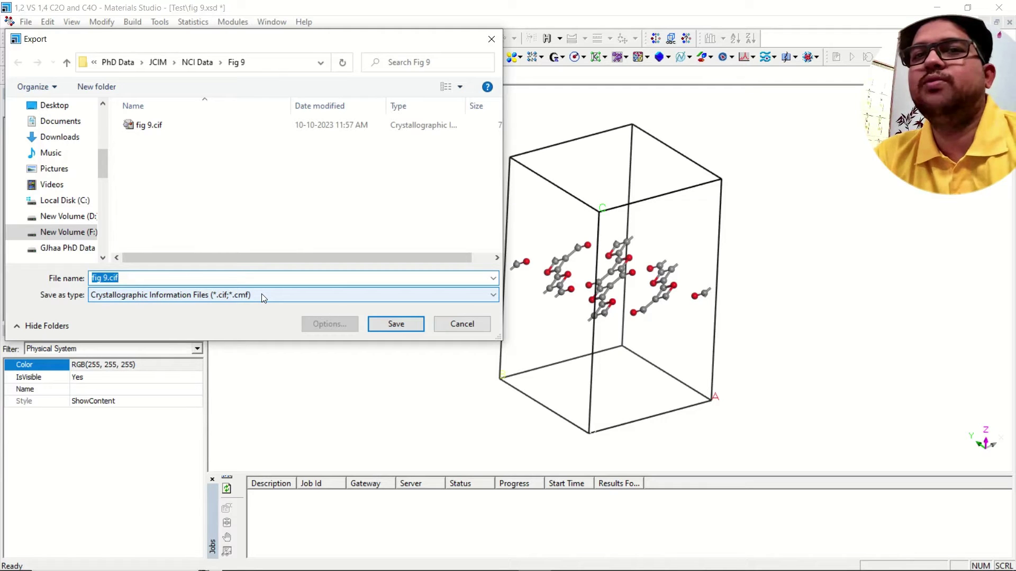
click(383, 324)
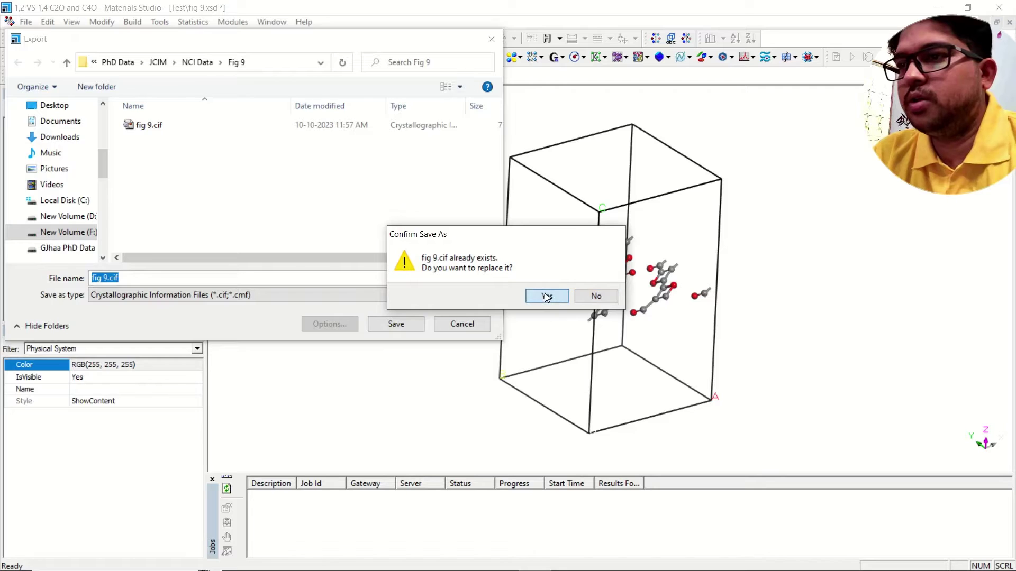
click(547, 296)
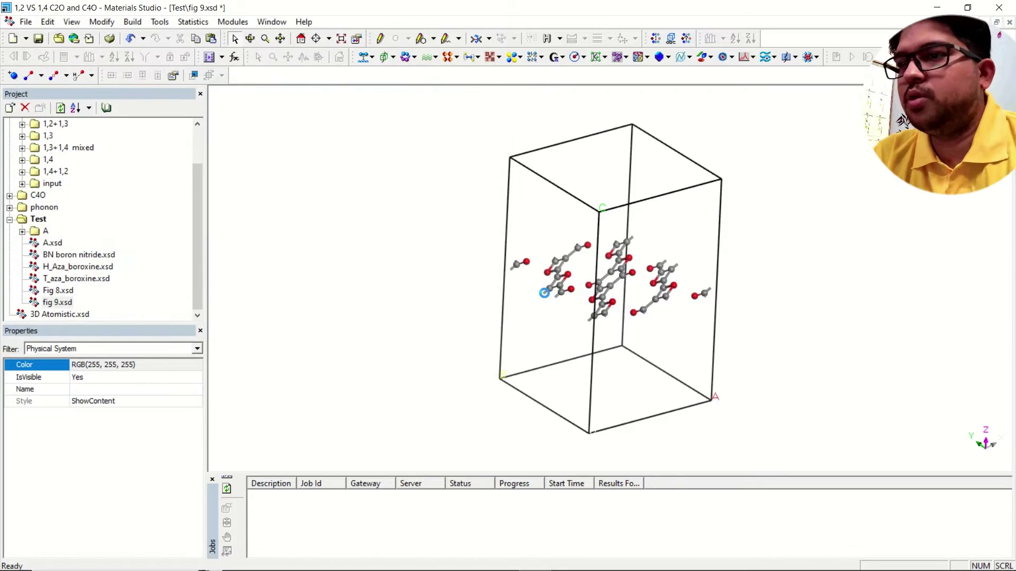
click(939, 7)
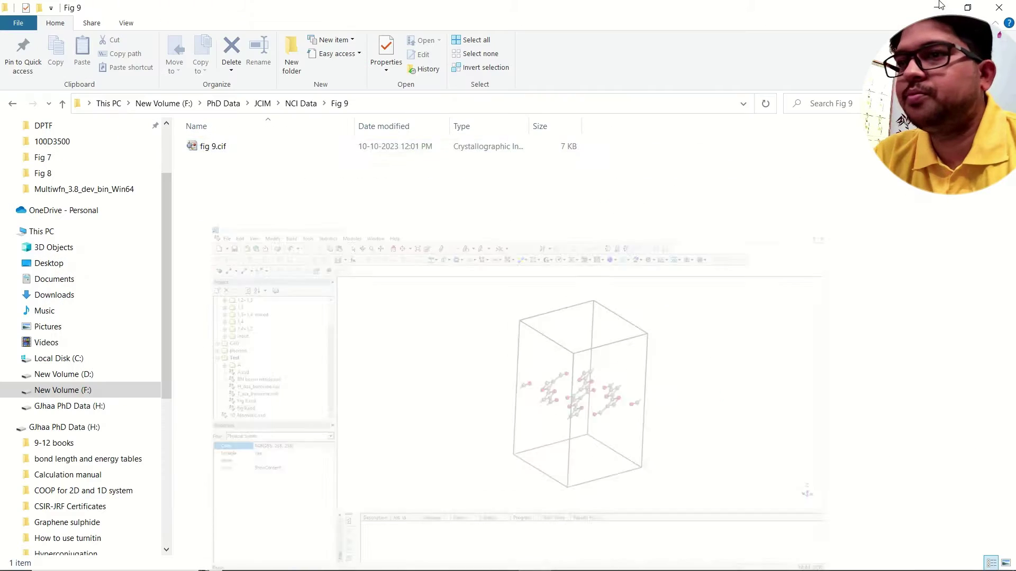
double_click(230, 153)
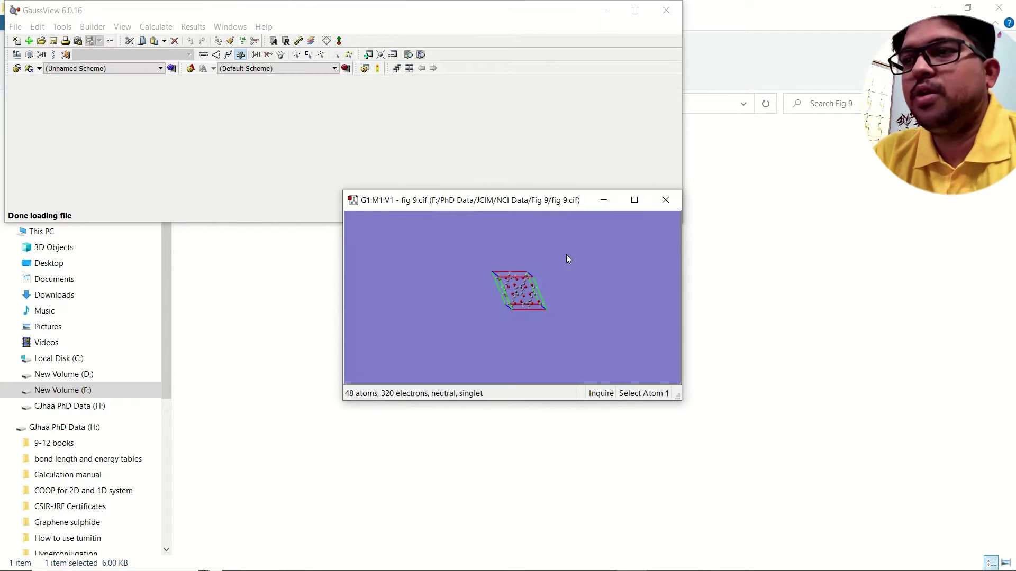
click(634, 200)
drag(637, 207, 553, 296)
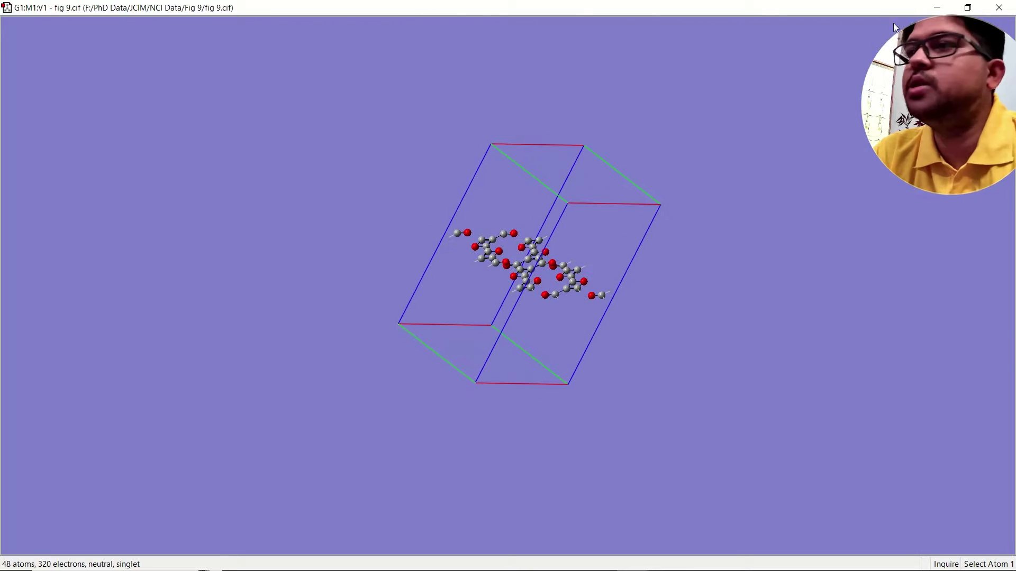
click(1005, 6)
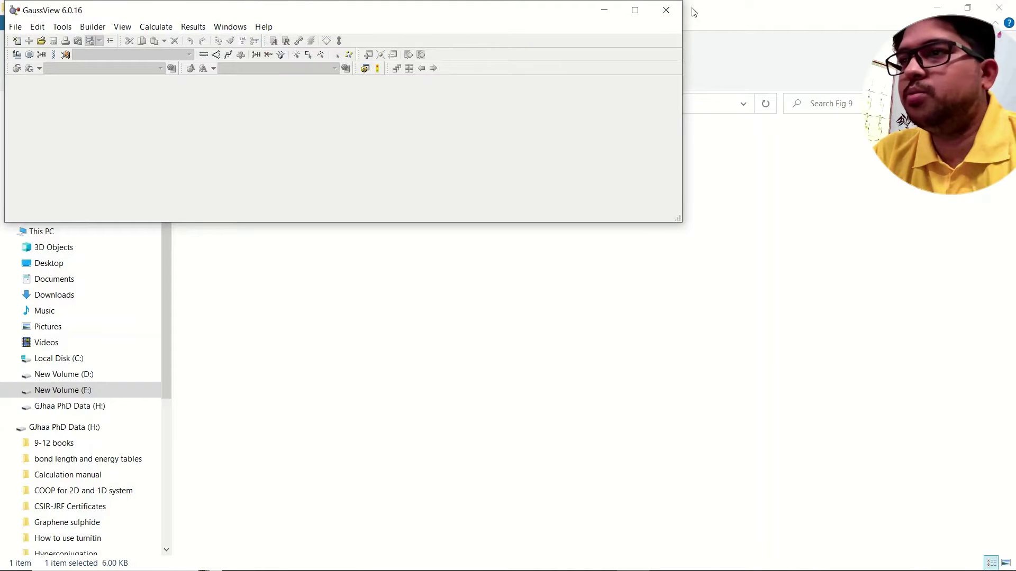
click(664, 9)
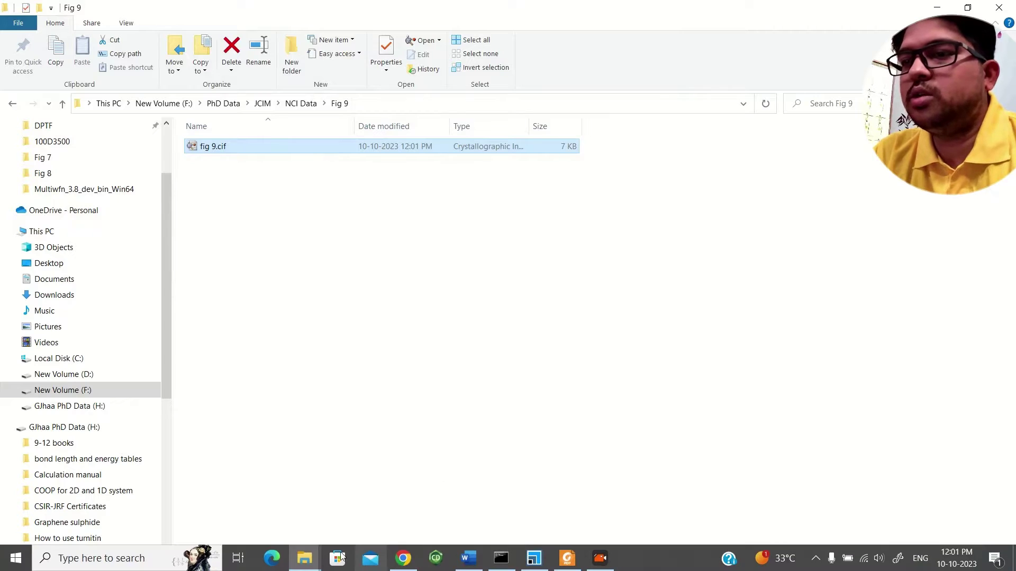
Launch Multiwfn.exe and load fig 9.cif by dragging it from the Fig 9 folder.
mouse_move(307, 562)
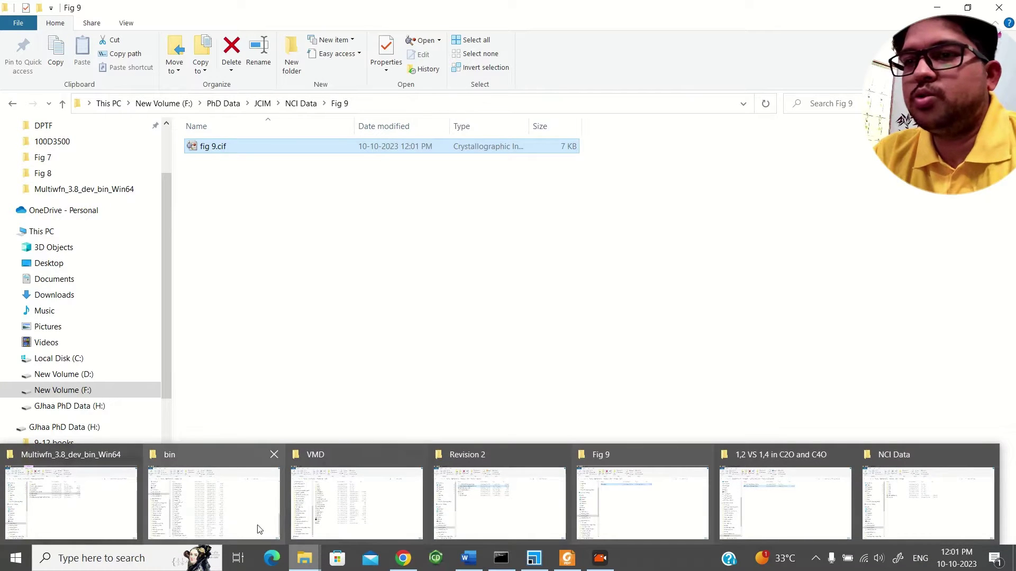
click(102, 513)
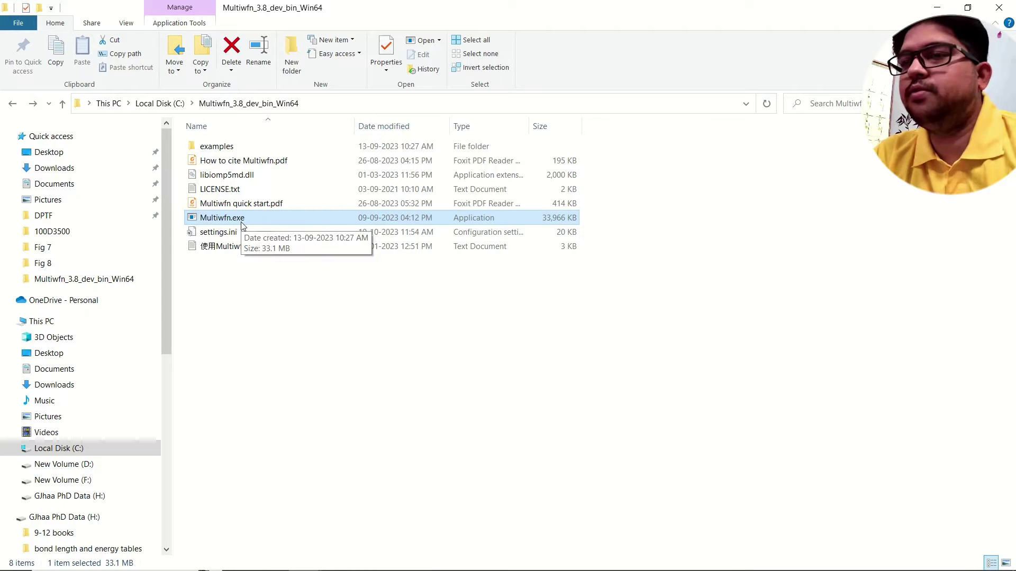
double_click(222, 218)
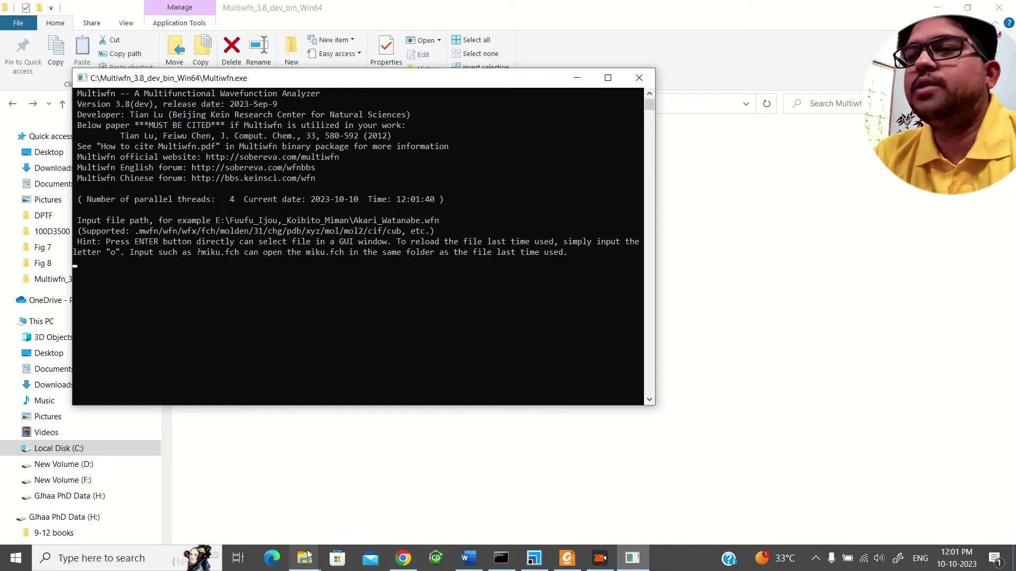
click(318, 557)
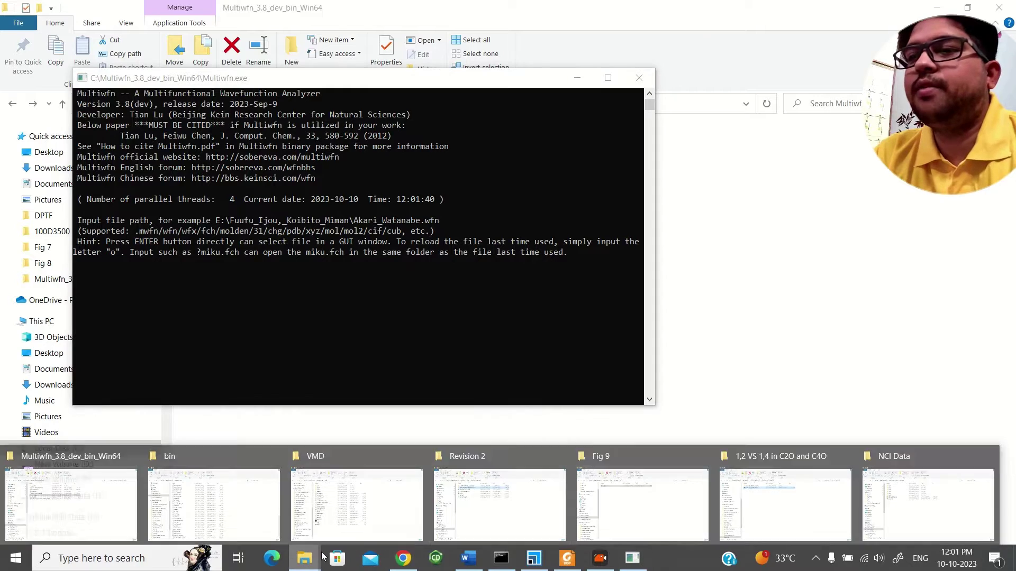
click(667, 500)
drag(212, 147, 339, 318)
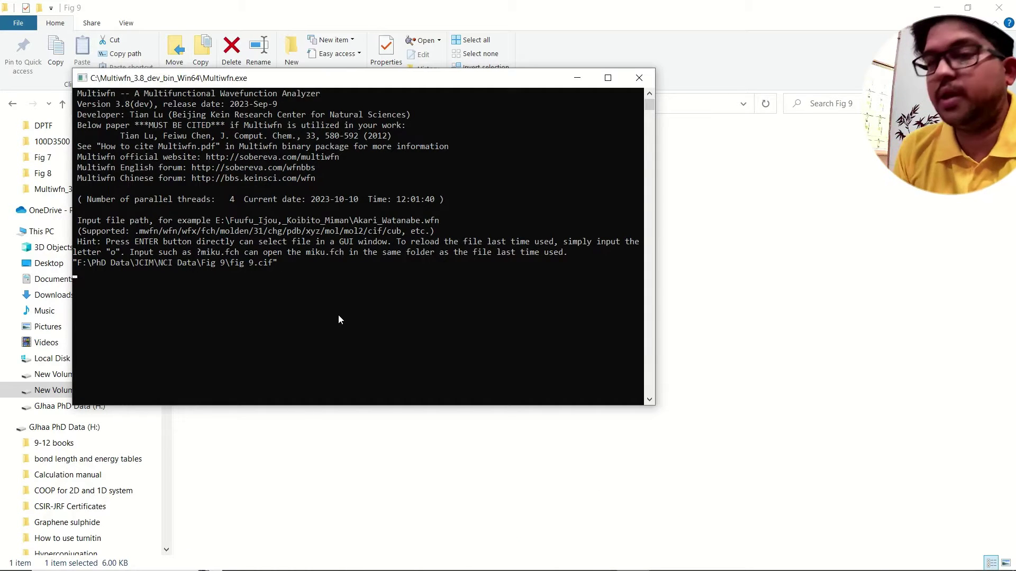
key(Return)
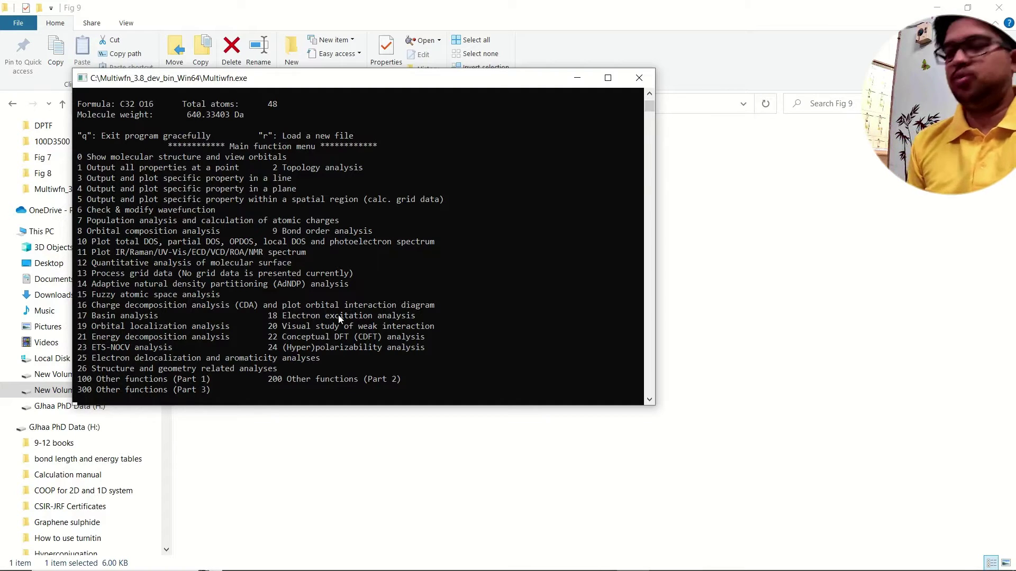
Choose weak interaction analysis (20), promolecular NCI (2), then visual grid-box setup (10).
text(20)
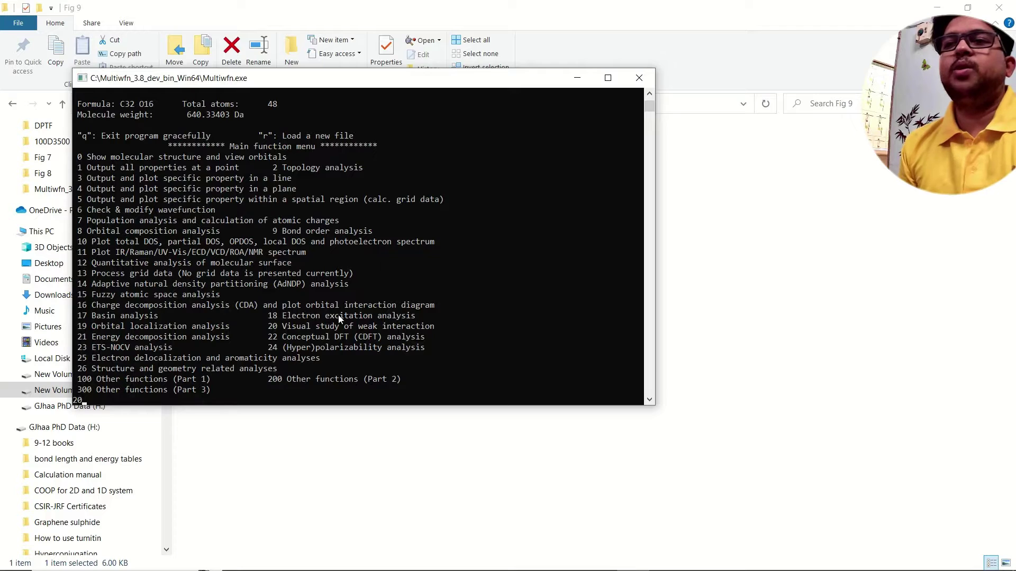
key(Return)
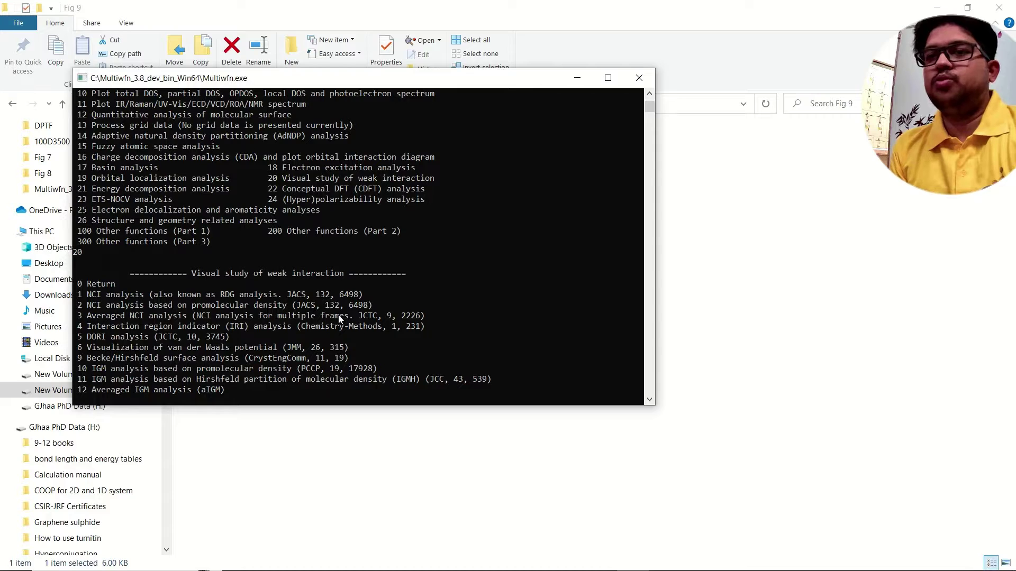
text(2)
key(Return)
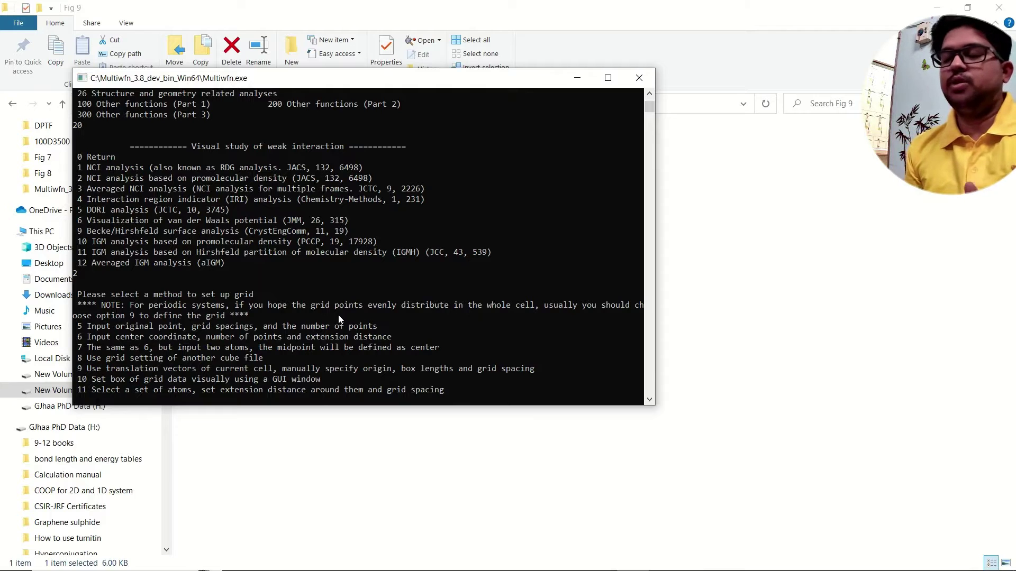
text(10)
key(Return)
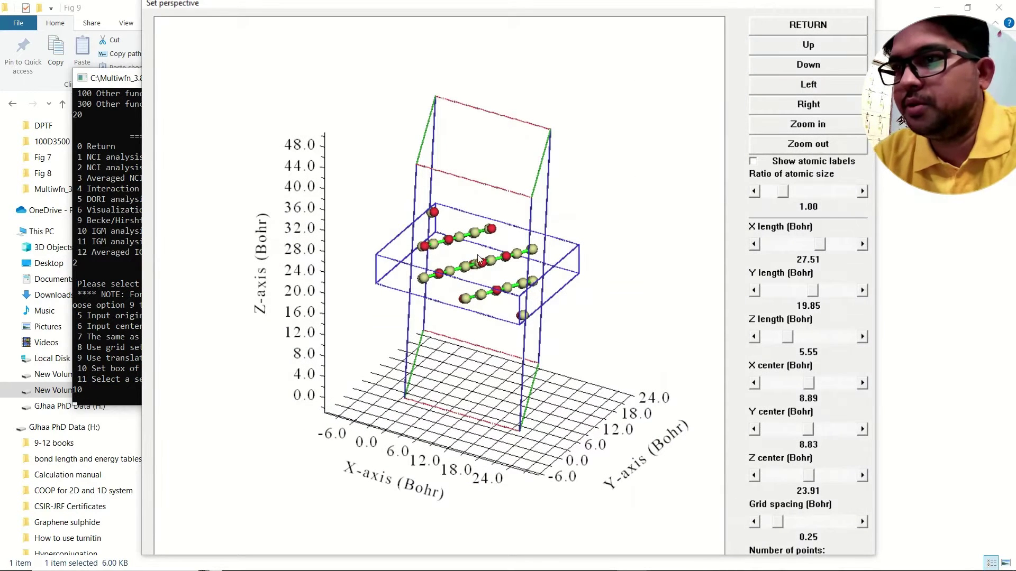
Tilt the grid-box preview down until the layer is seen level and side-on.
click(819, 47)
click(814, 66)
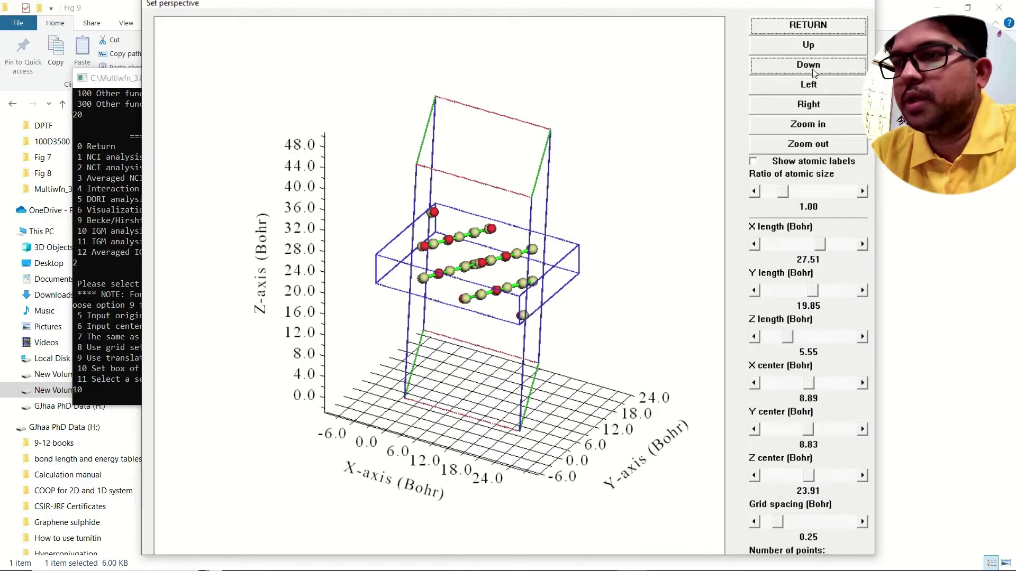
click(815, 69)
click(814, 71)
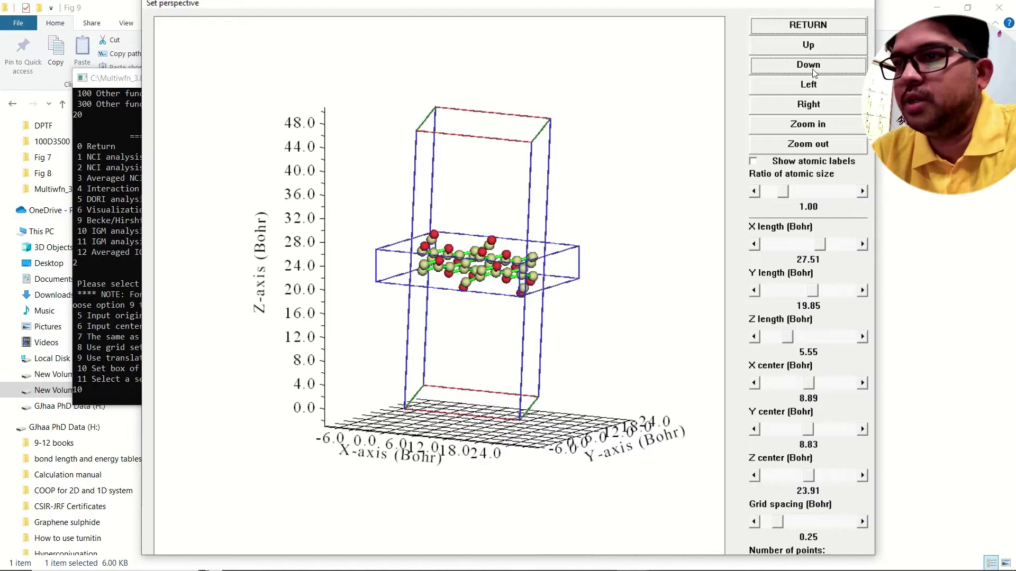
click(813, 72)
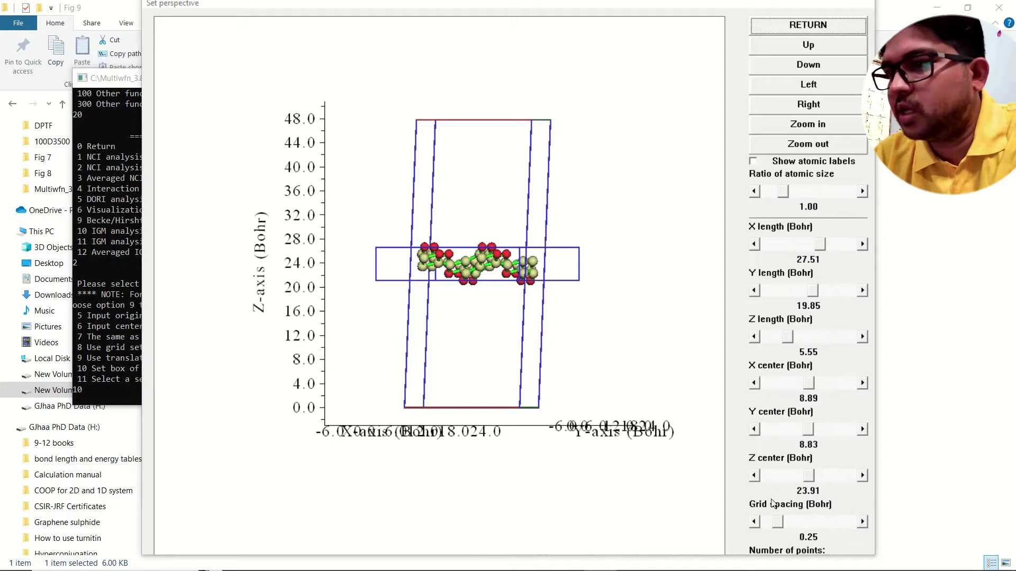
Lower the grid spacing to 0.17 and shift the box Y center to 8.33, keeping X at 8.89.
click(754, 521)
click(754, 521)
click(754, 522)
click(754, 522)
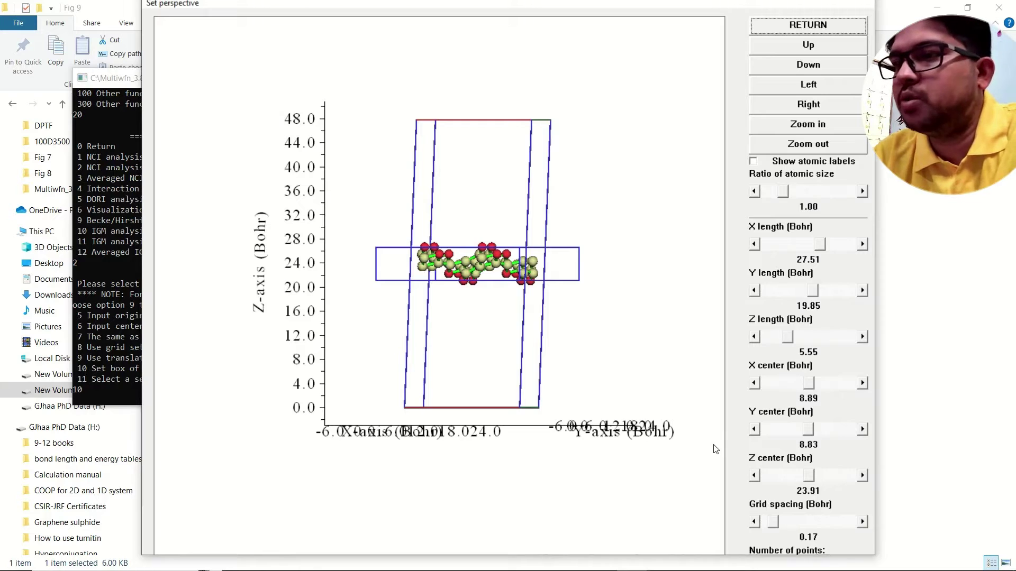
click(754, 382)
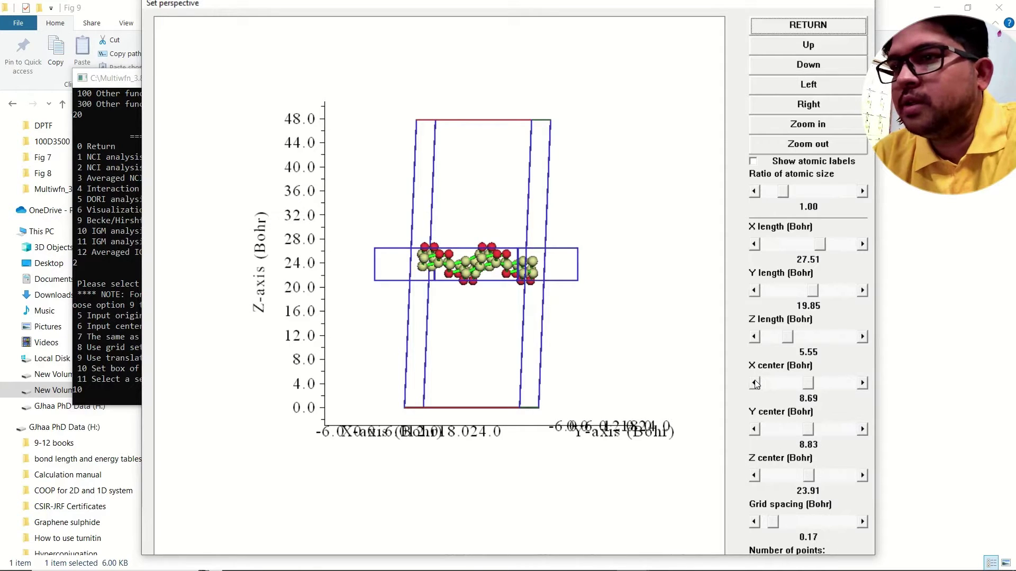
click(862, 384)
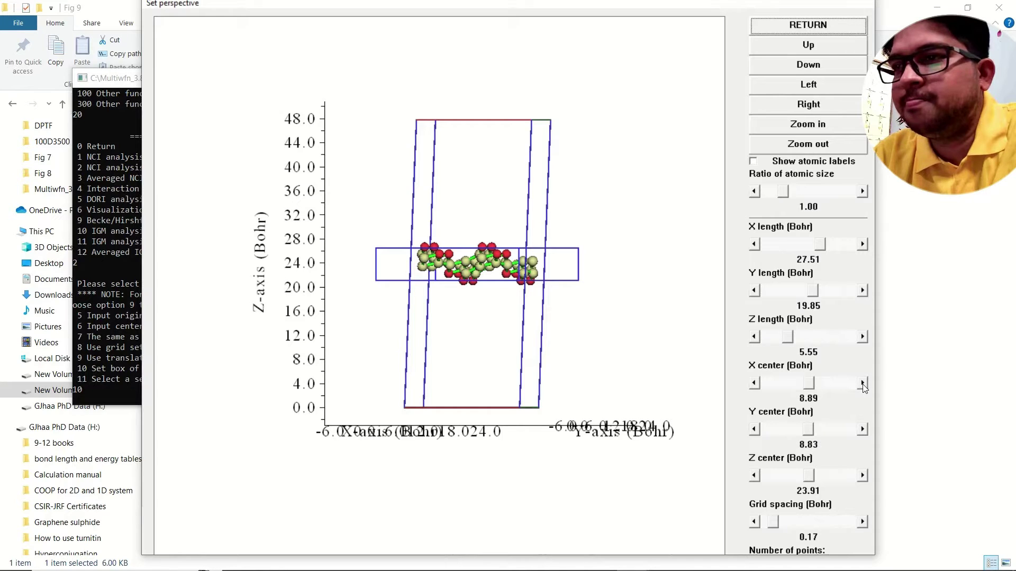
click(754, 430)
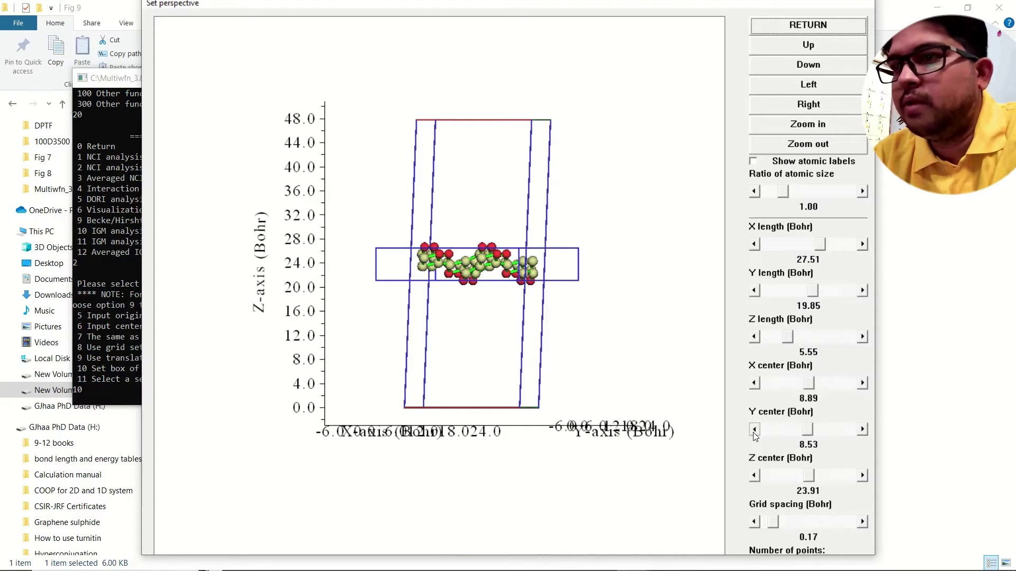
click(754, 430)
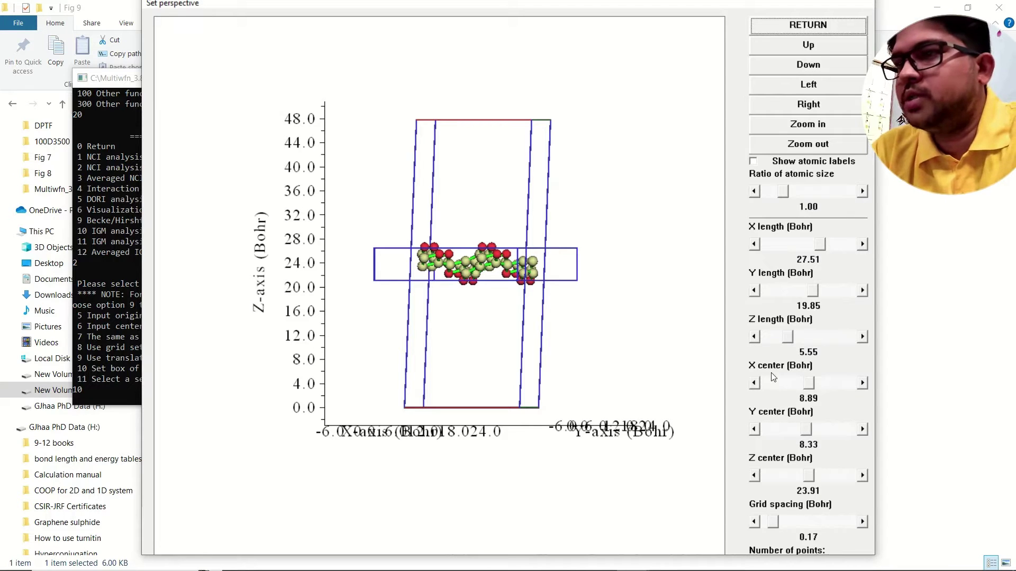
Shorten the grid box's X length to 23.75.
click(754, 245)
click(754, 244)
click(754, 244)
click(755, 245)
click(754, 245)
click(755, 244)
click(754, 245)
click(754, 245)
click(754, 244)
click(754, 245)
click(754, 245)
click(754, 244)
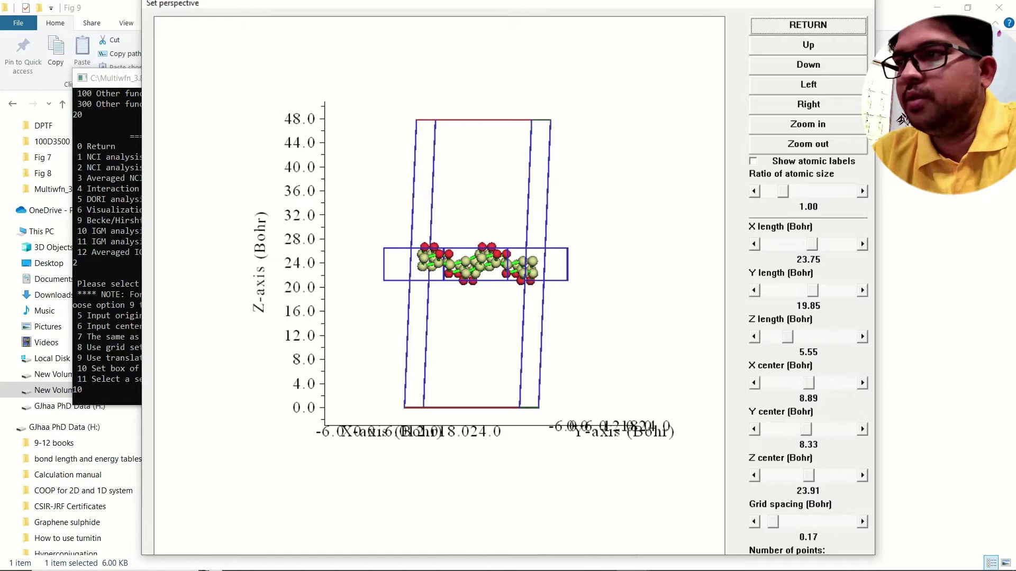
Inspect the box from above and edge-on, then accept it to run the grid calculation.
click(832, 67)
click(831, 67)
click(832, 68)
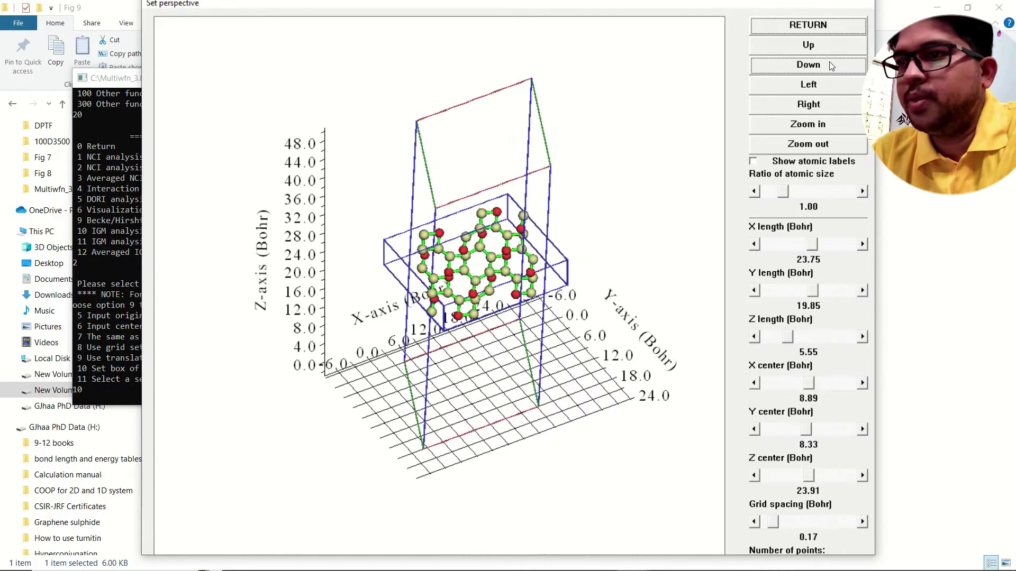
click(831, 66)
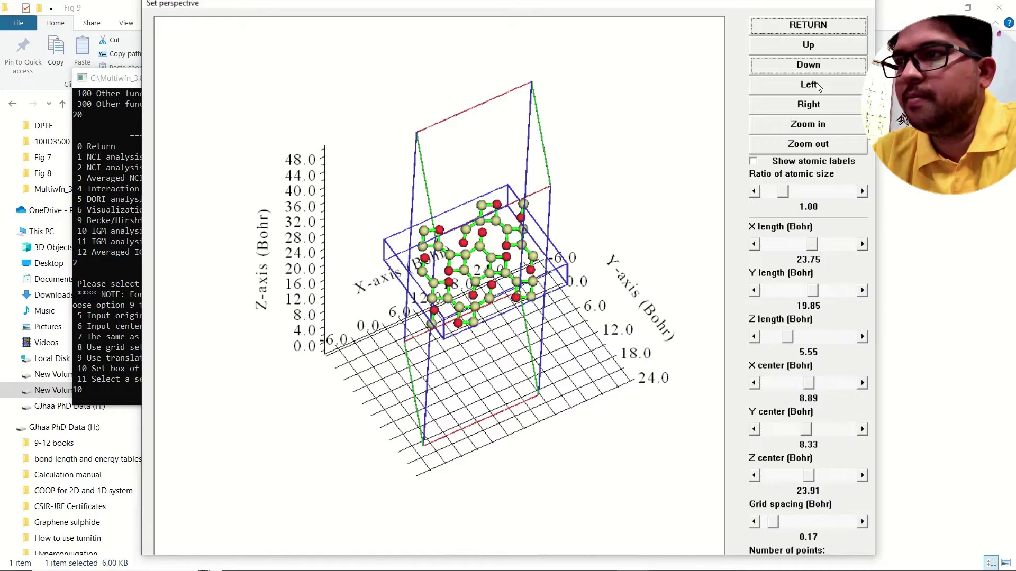
click(808, 45)
click(808, 45)
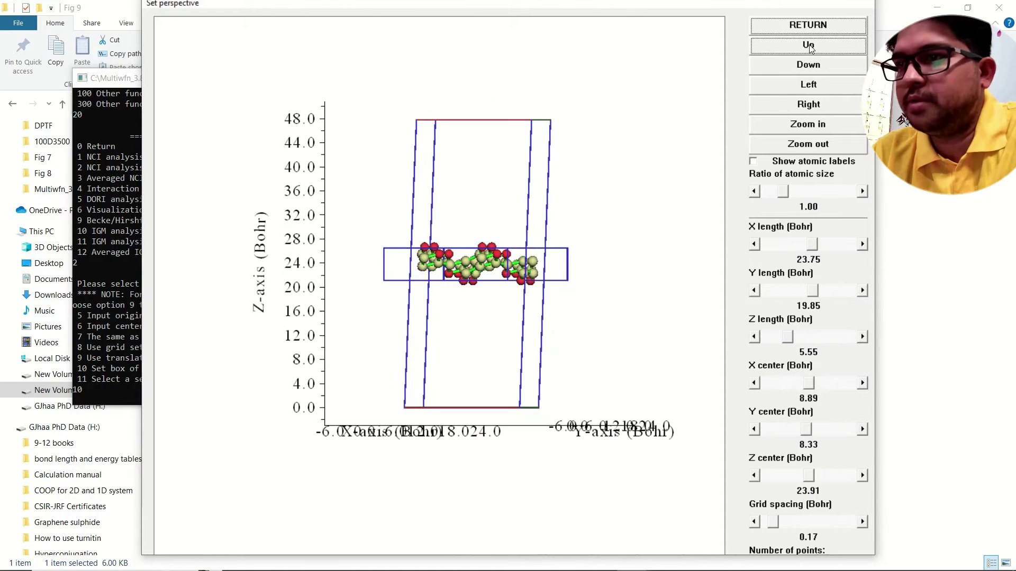
click(826, 24)
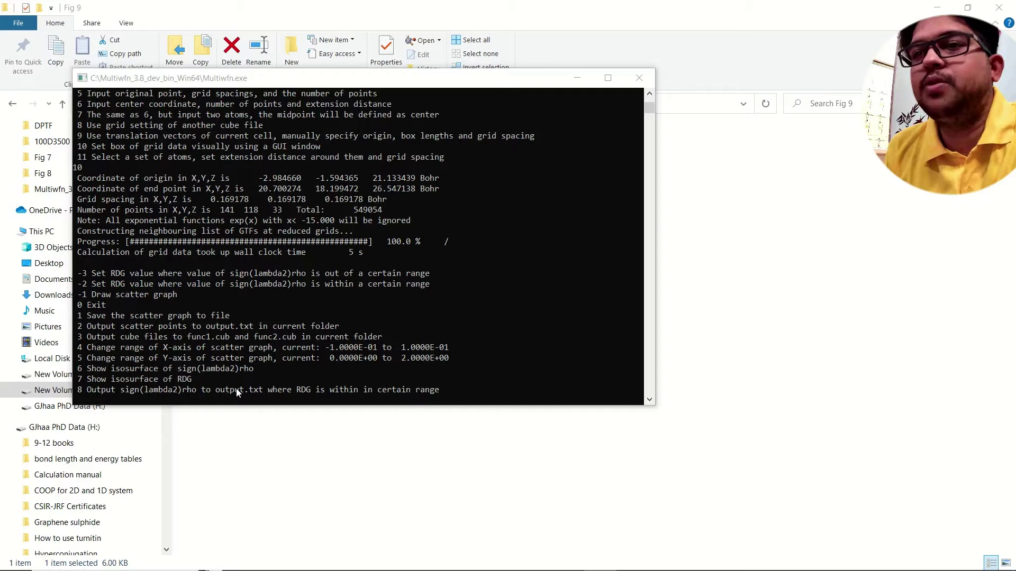
Save the RDG scatter graph image, write output.txt, and export func1.cub and func2.cub.
click(354, 336)
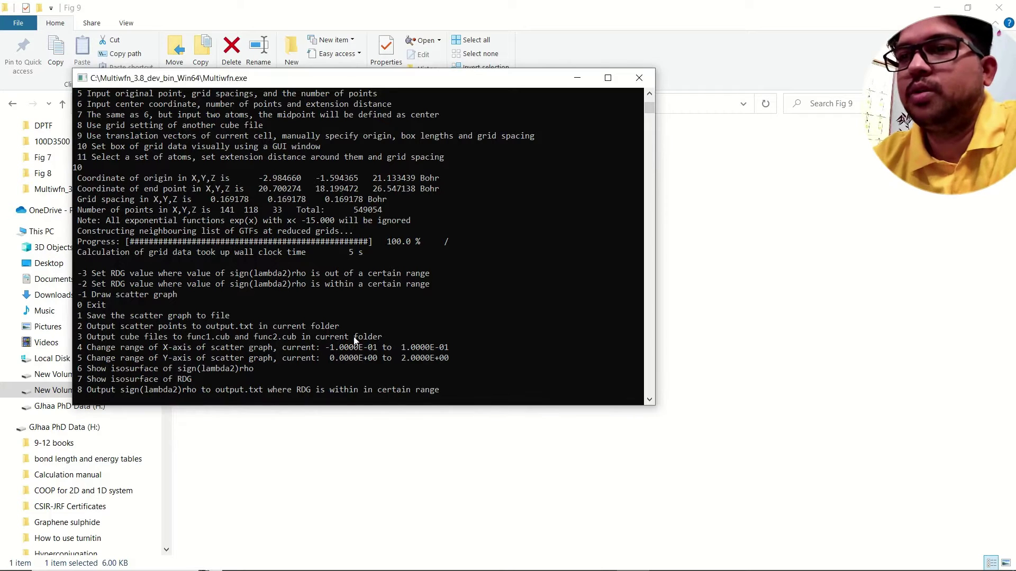
scroll(398, 325, down, 1)
scroll(398, 325, down, 1)
scroll(398, 325, up, 1)
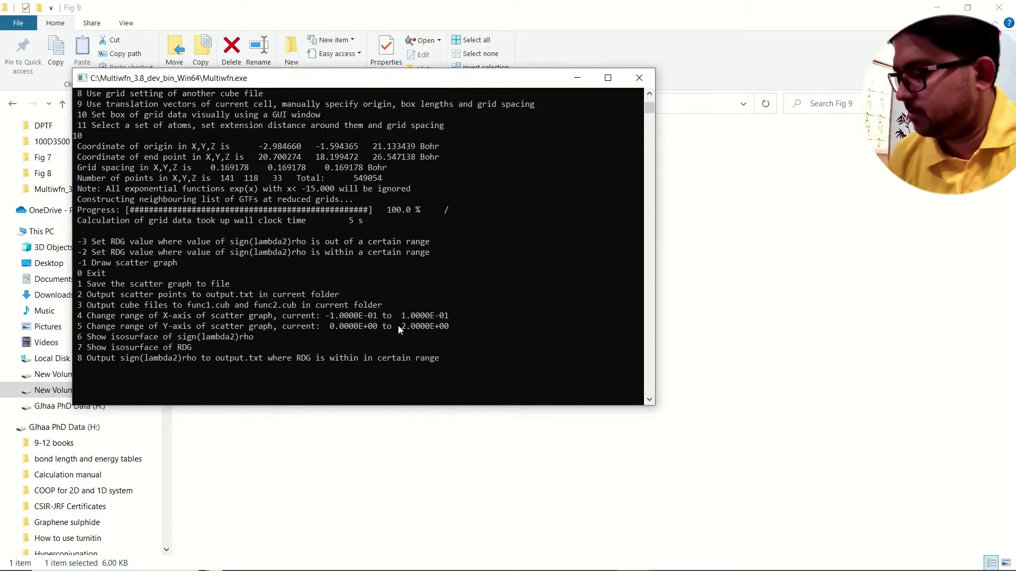
text(1)
key(Return)
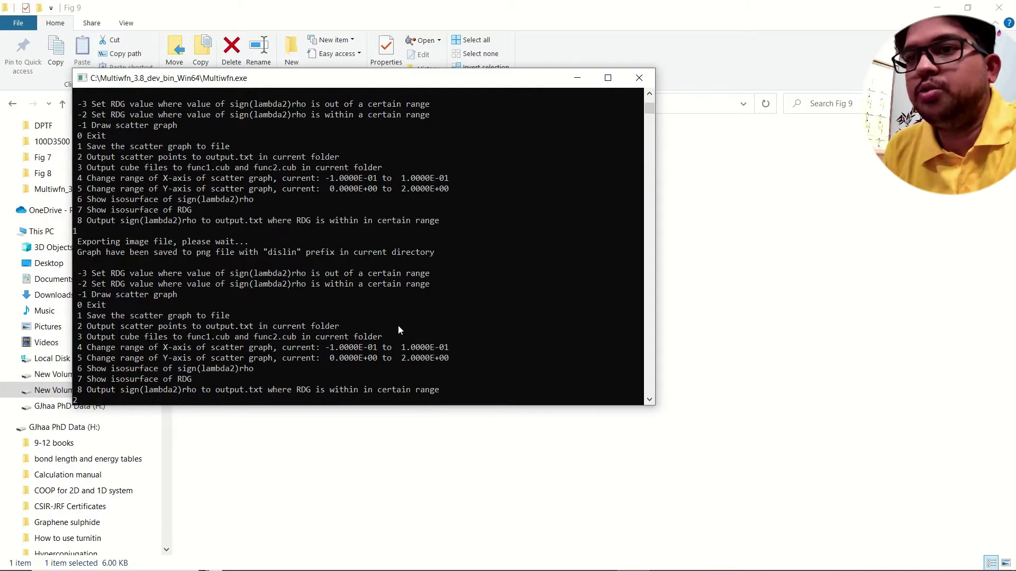
text(2)
key(Return)
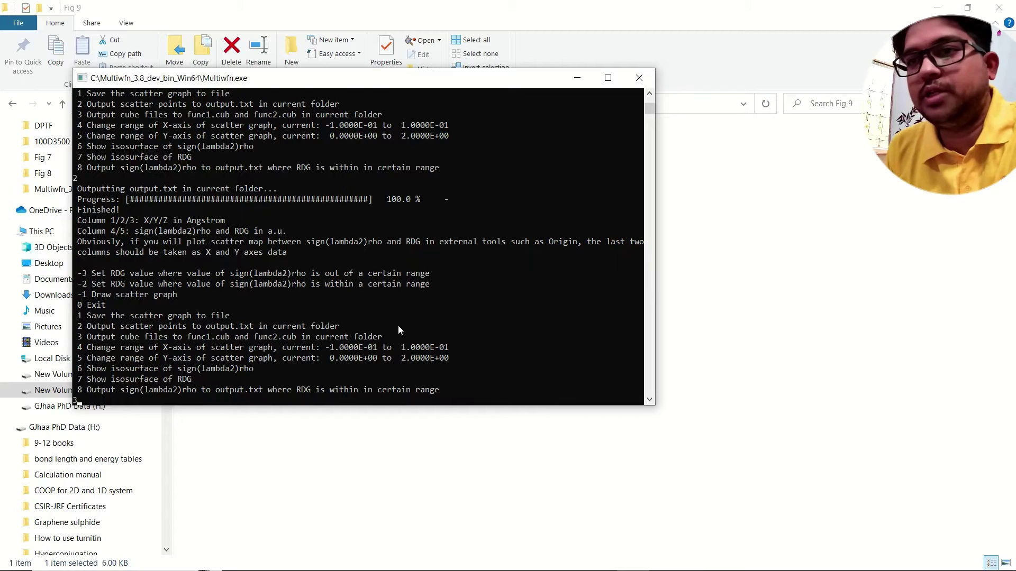
key(Return)
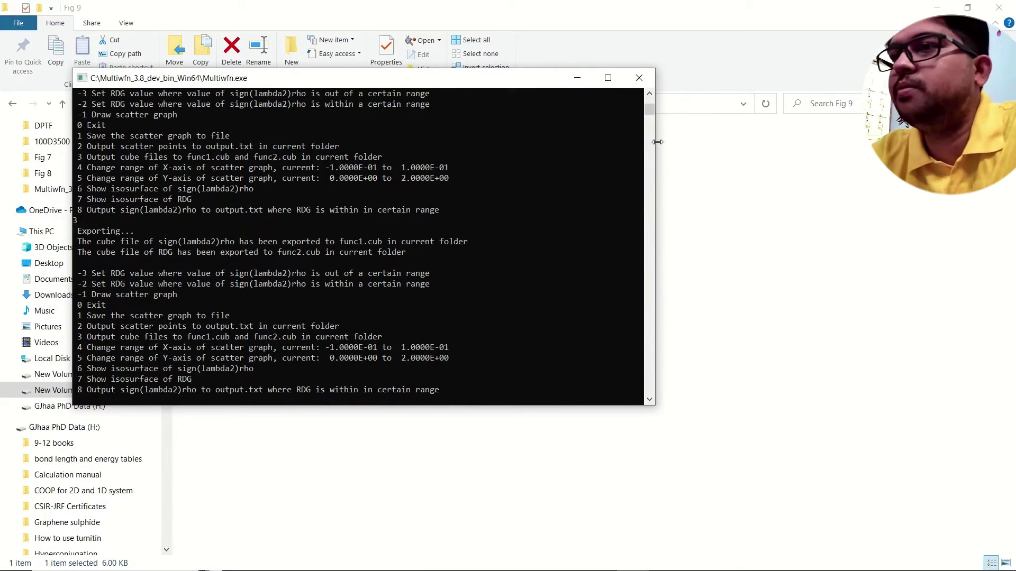
Close the Multiwfn console and locate the new output.txt in the program folder.
click(639, 78)
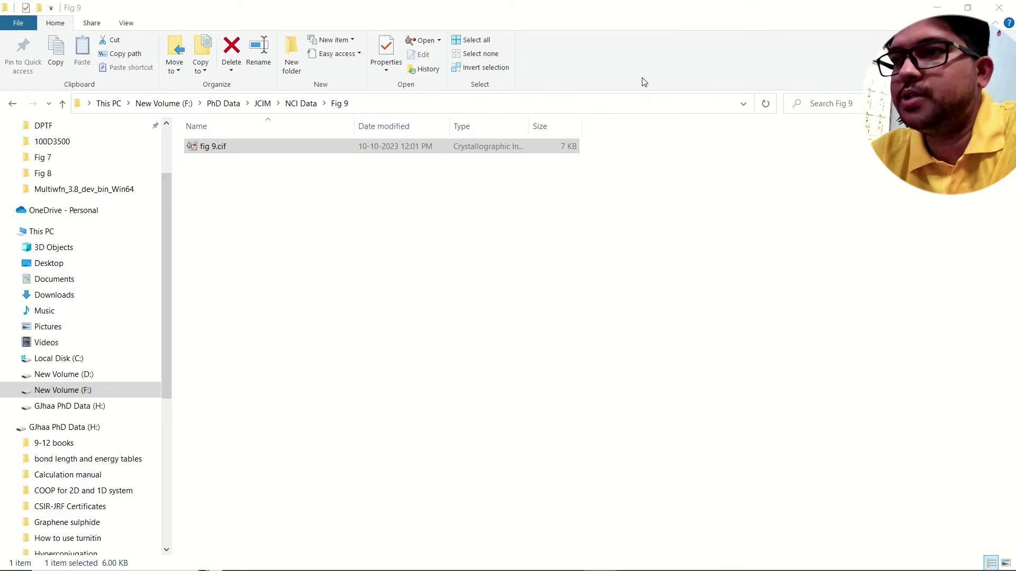
mouse_move(304, 559)
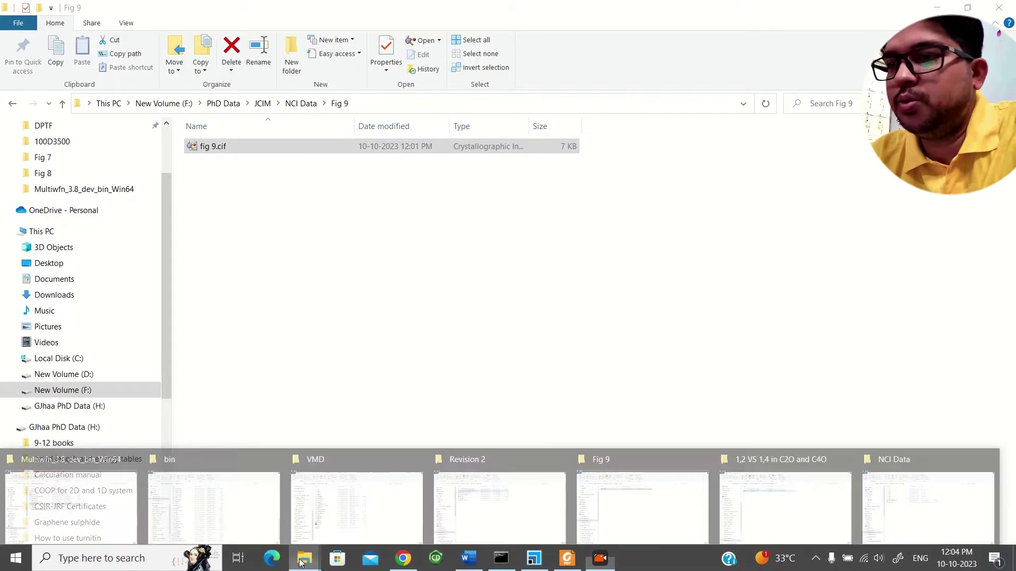
click(99, 510)
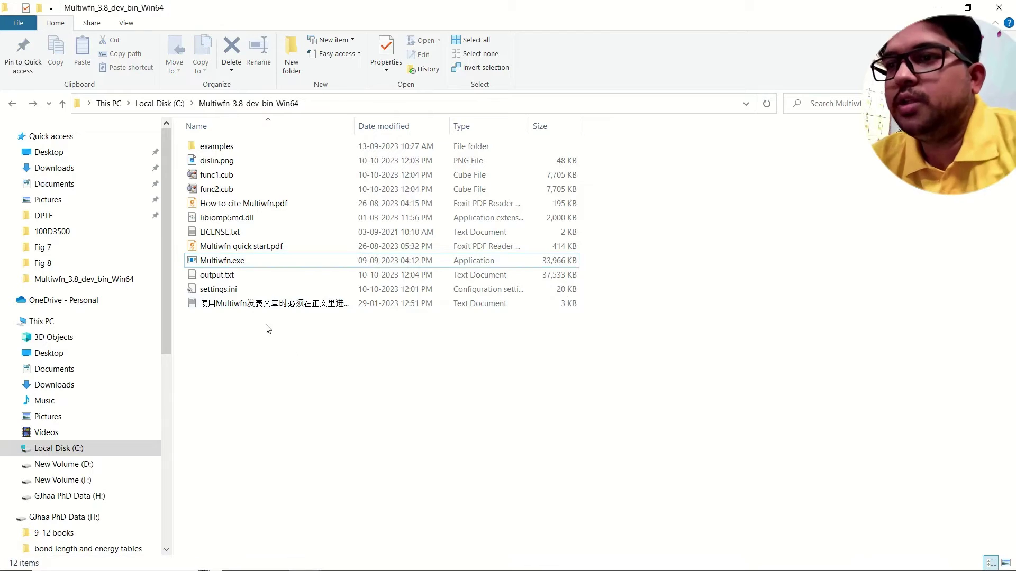
click(228, 275)
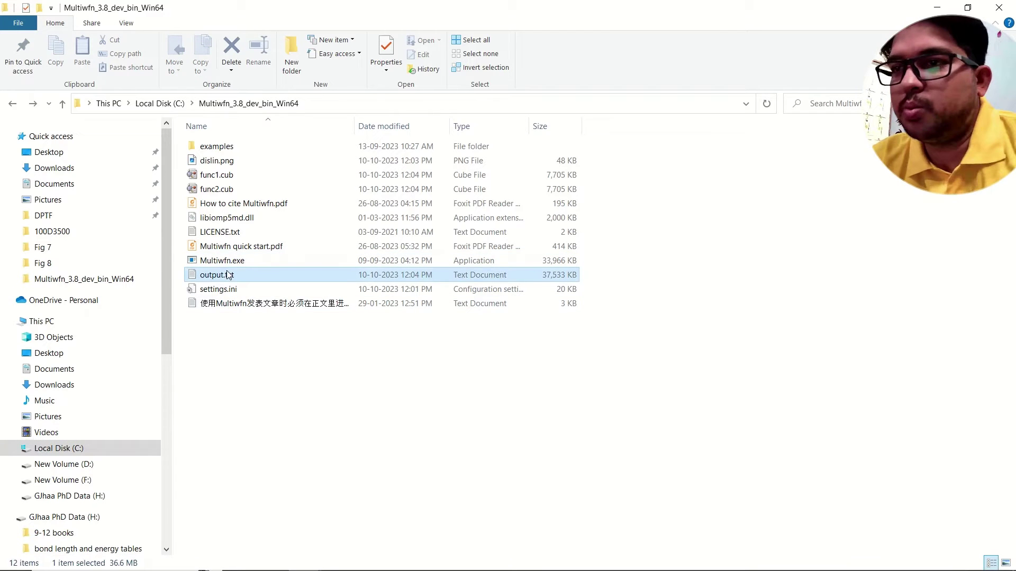
double_click(231, 162)
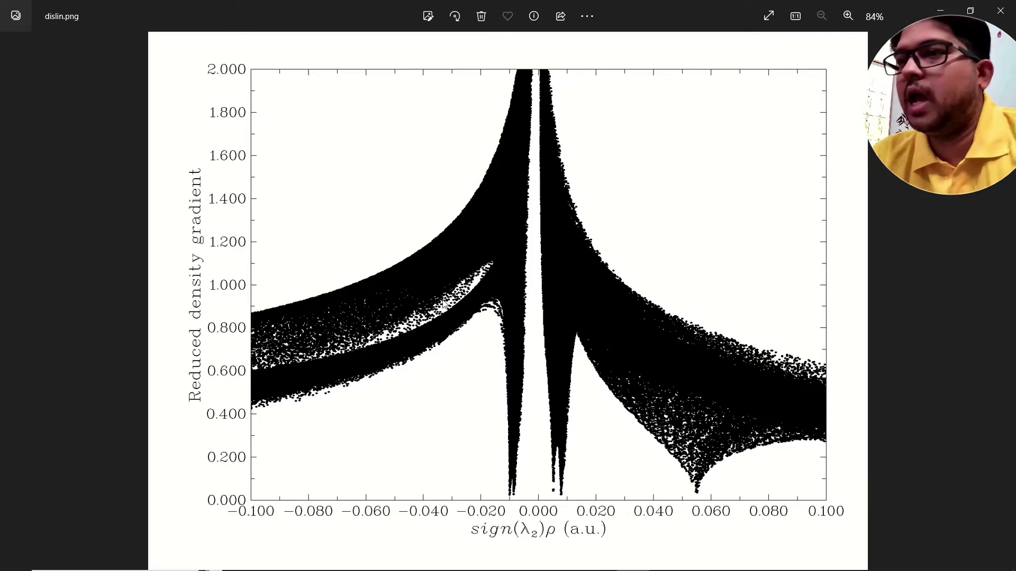
click(1001, 10)
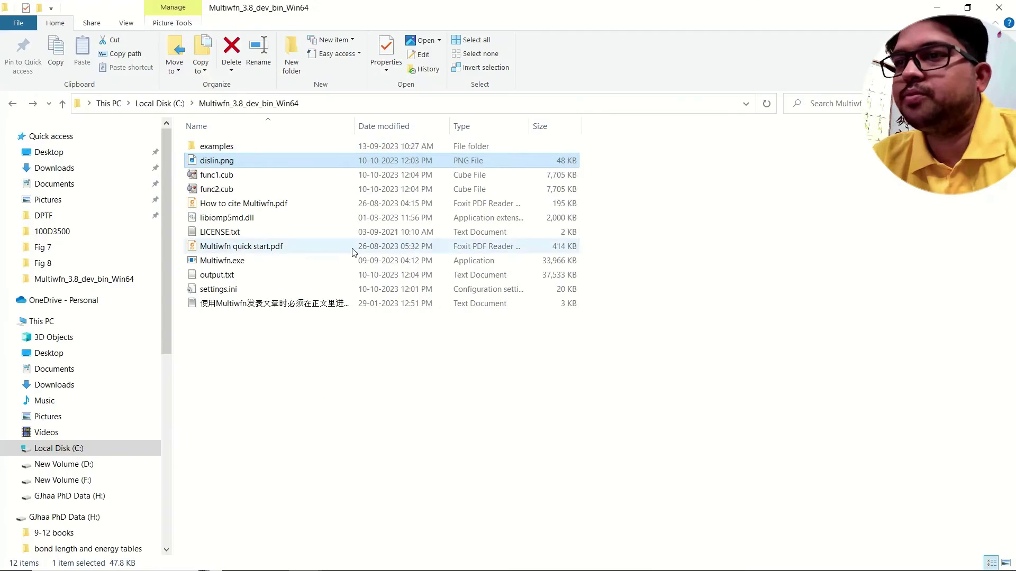
Paste func1.cub and func2.cub into the VMD folder, granting administrator permission.
click(390, 407)
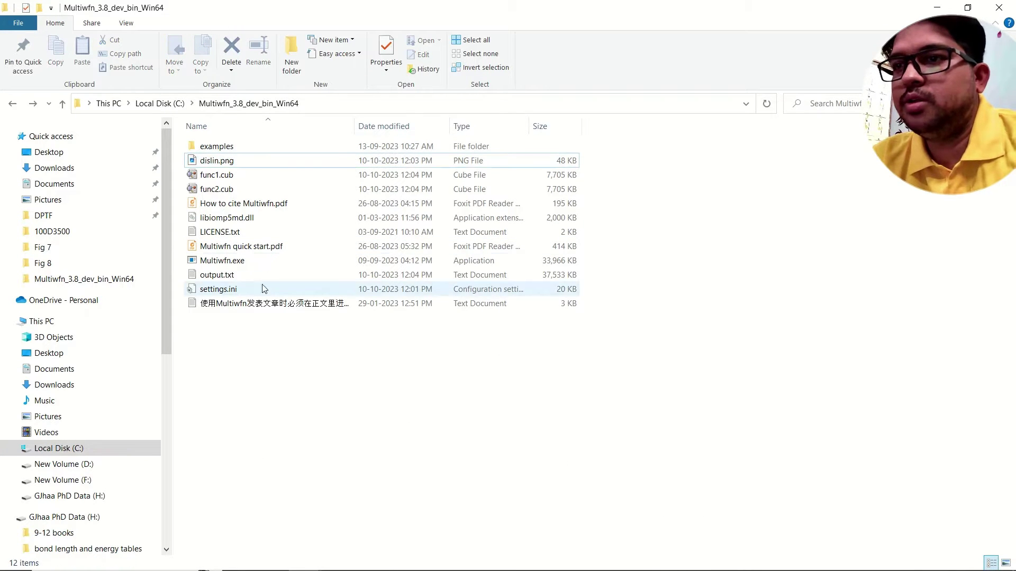
click(218, 175)
ctrl+click(217, 191)
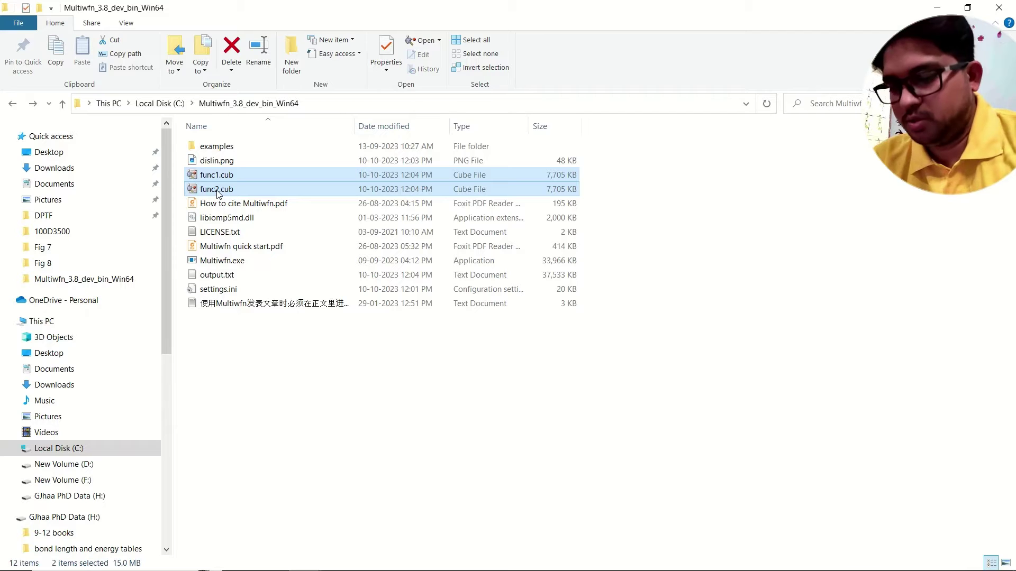
mouse_move(418, 570)
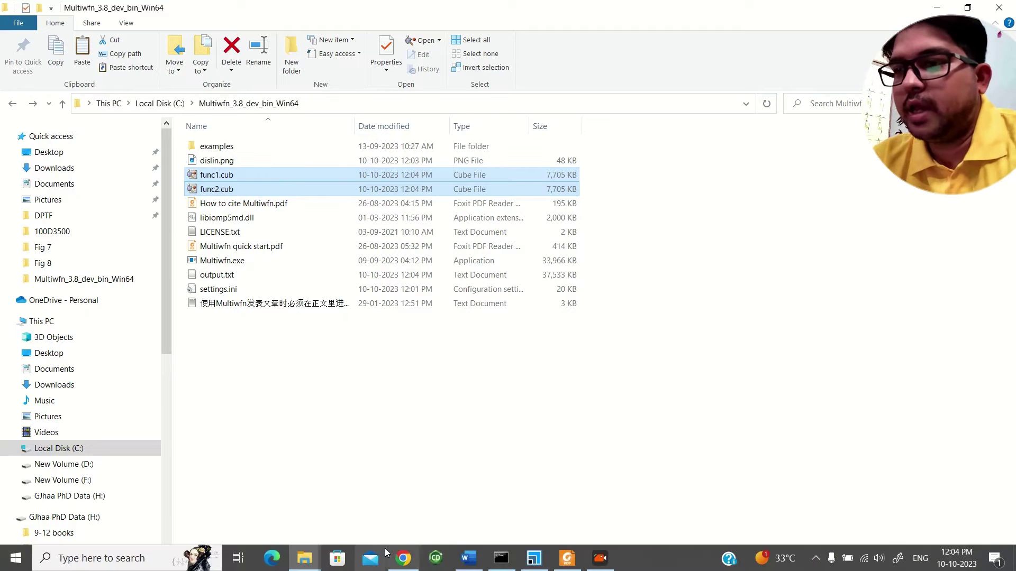
mouse_move(299, 562)
click(353, 501)
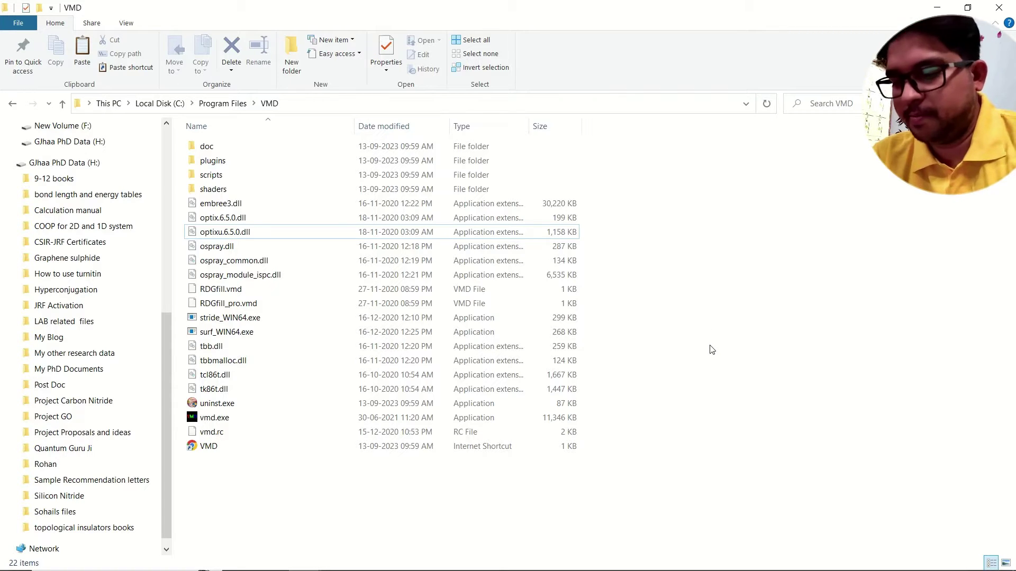
key(ctrl+v)
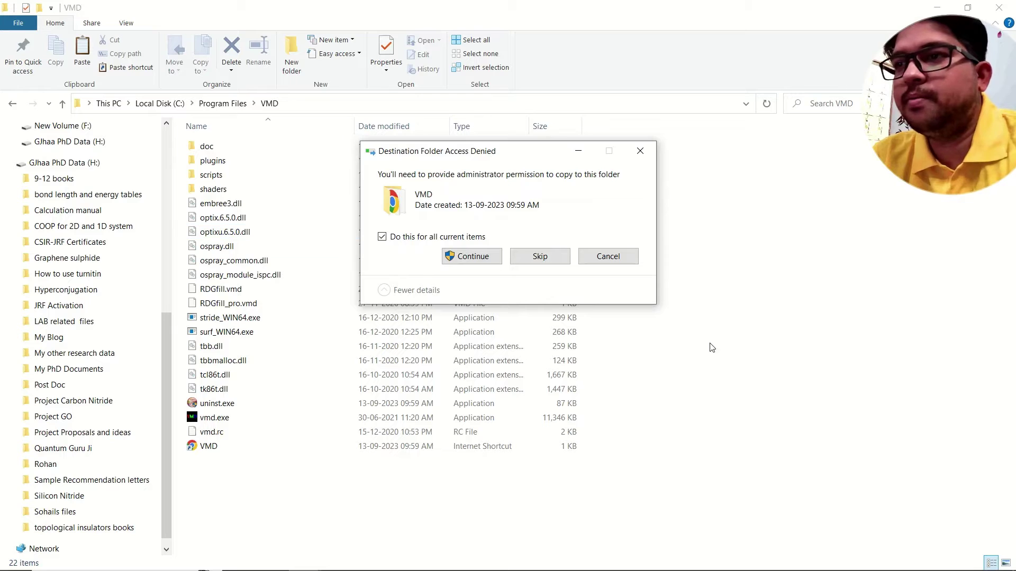
click(469, 257)
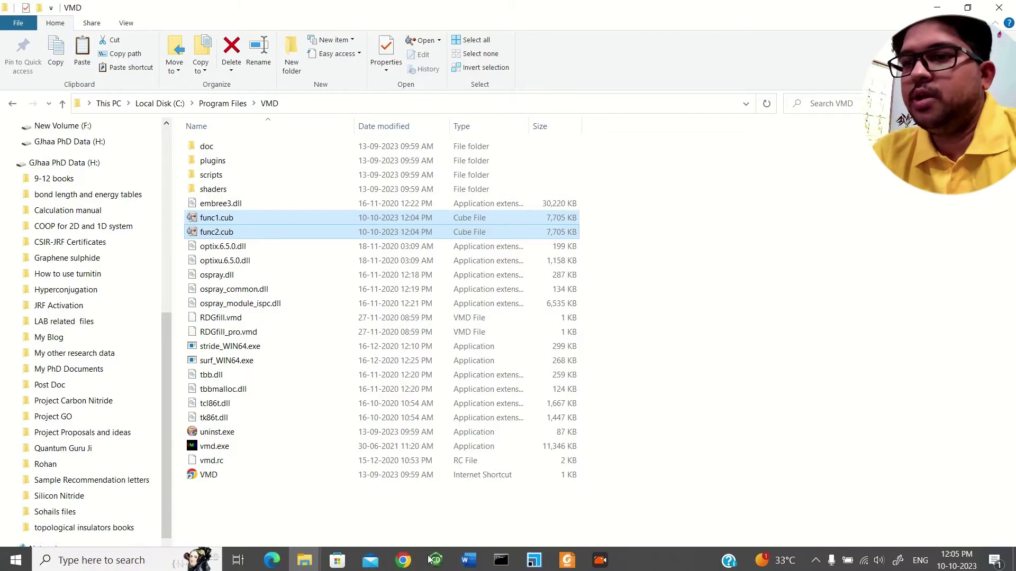
click(311, 565)
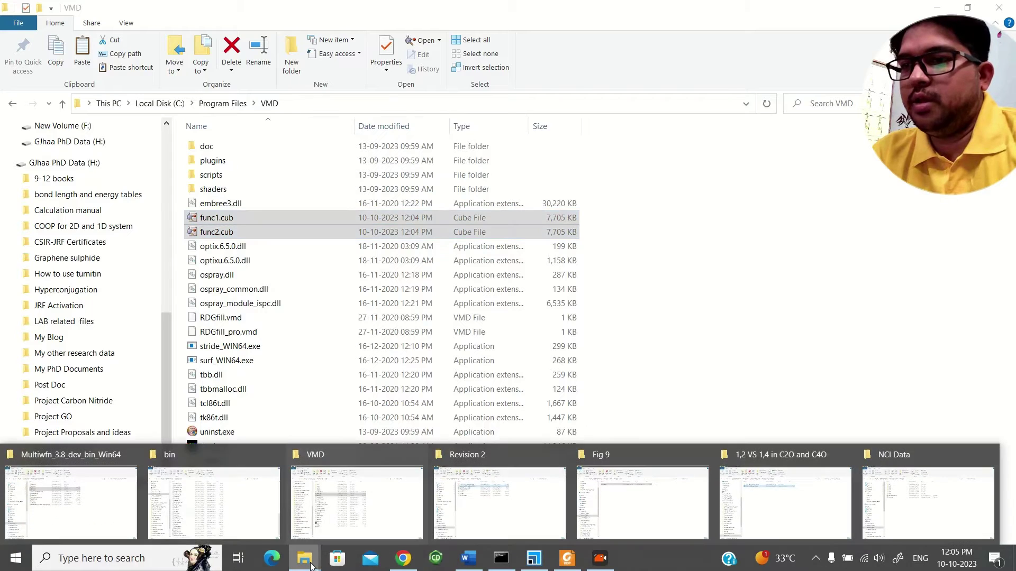
click(94, 497)
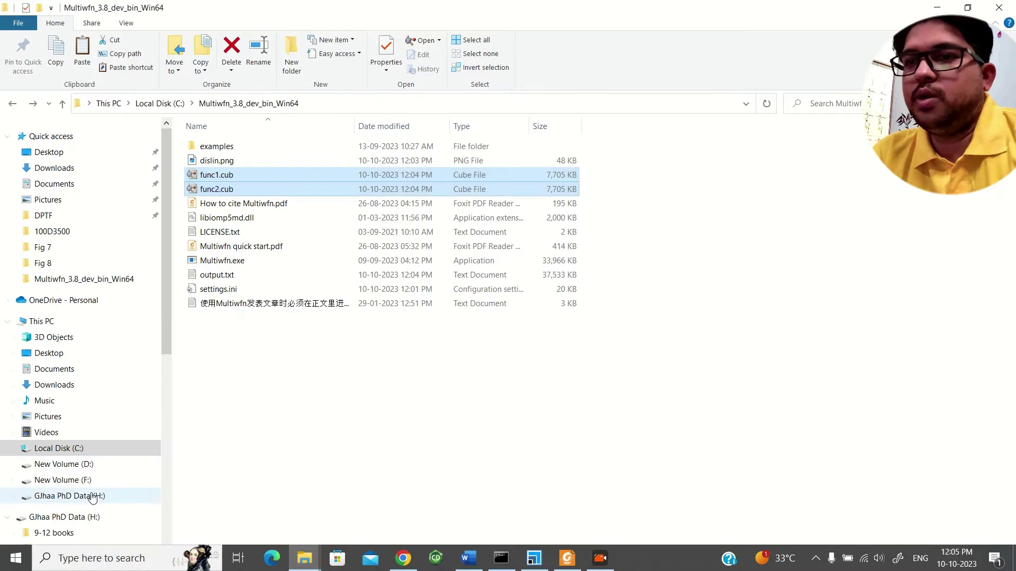
double_click(238, 152)
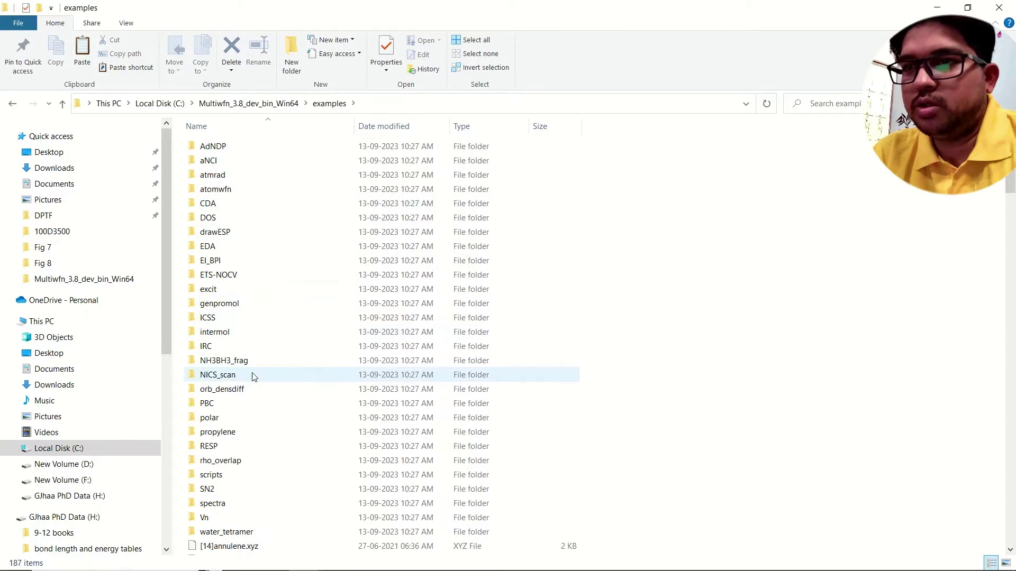
scroll(255, 383, down, 6)
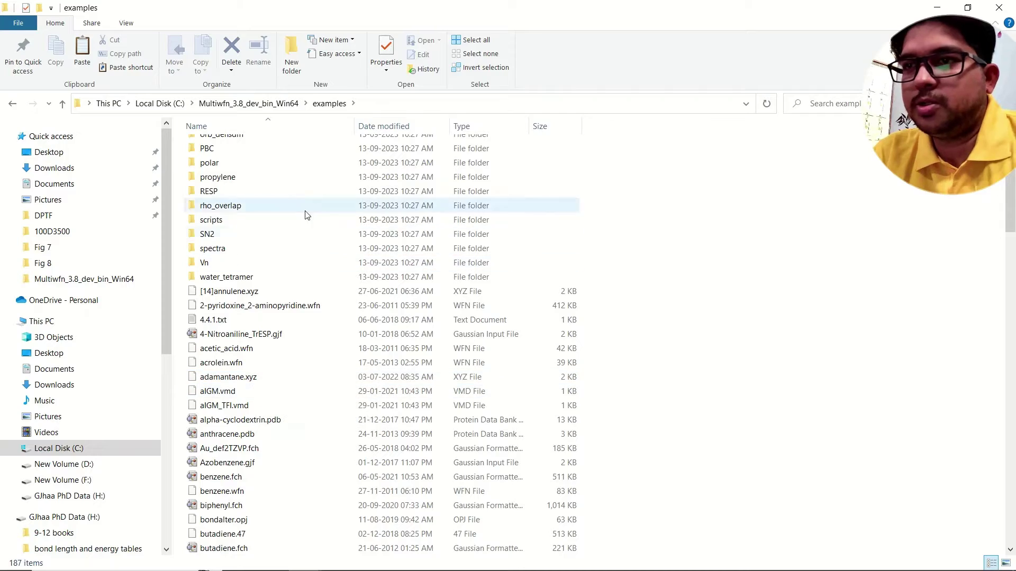
scroll(328, 343, down, 15)
scroll(326, 344, down, 20)
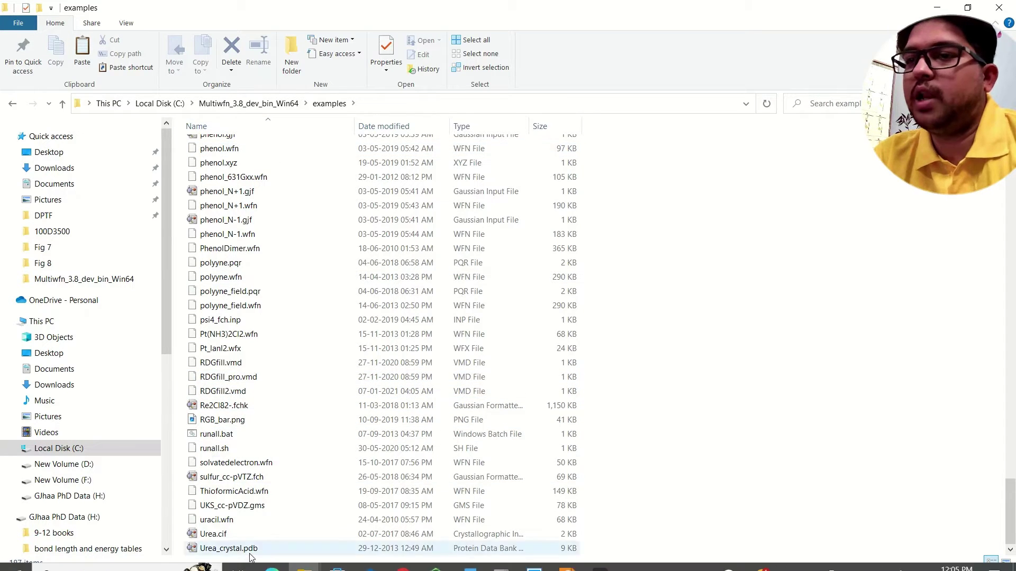
scroll(283, 154, up, 7)
click(274, 111)
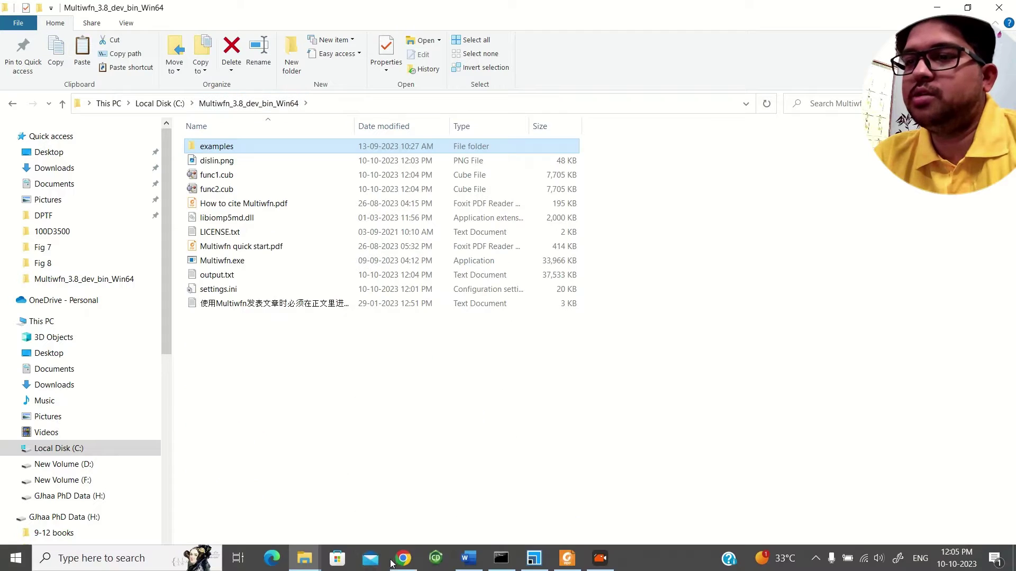
click(304, 558)
click(328, 484)
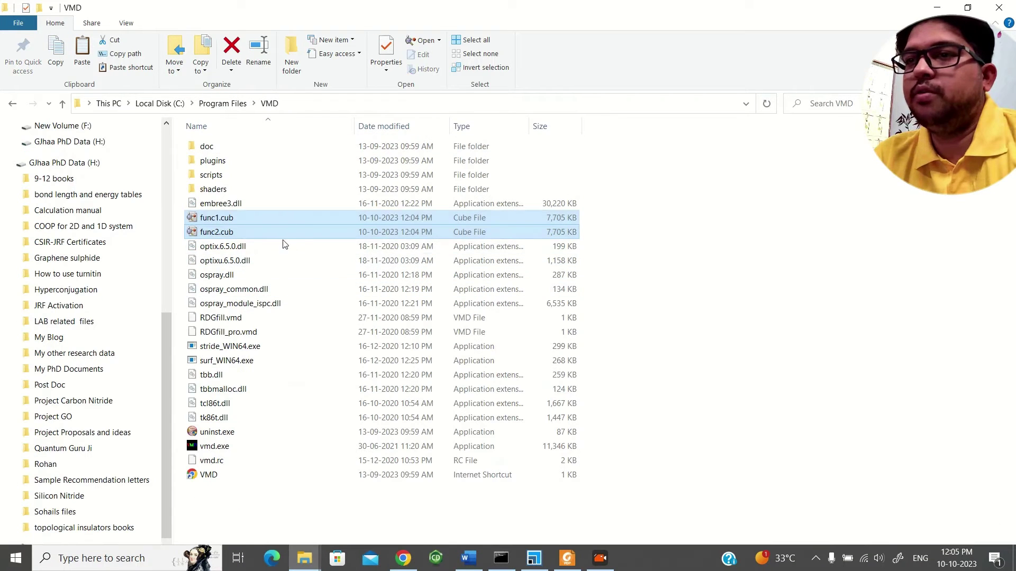
click(711, 301)
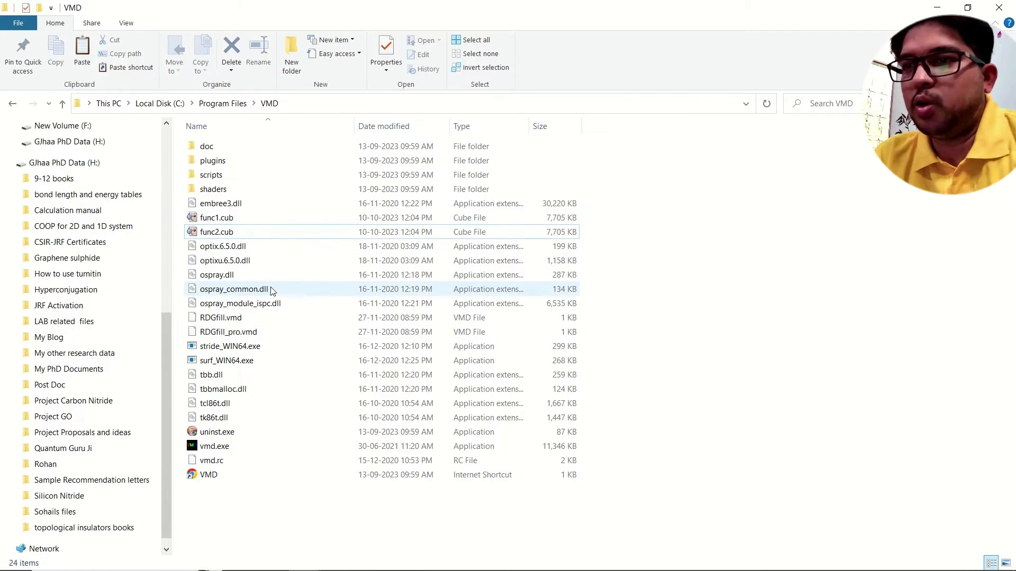
click(264, 334)
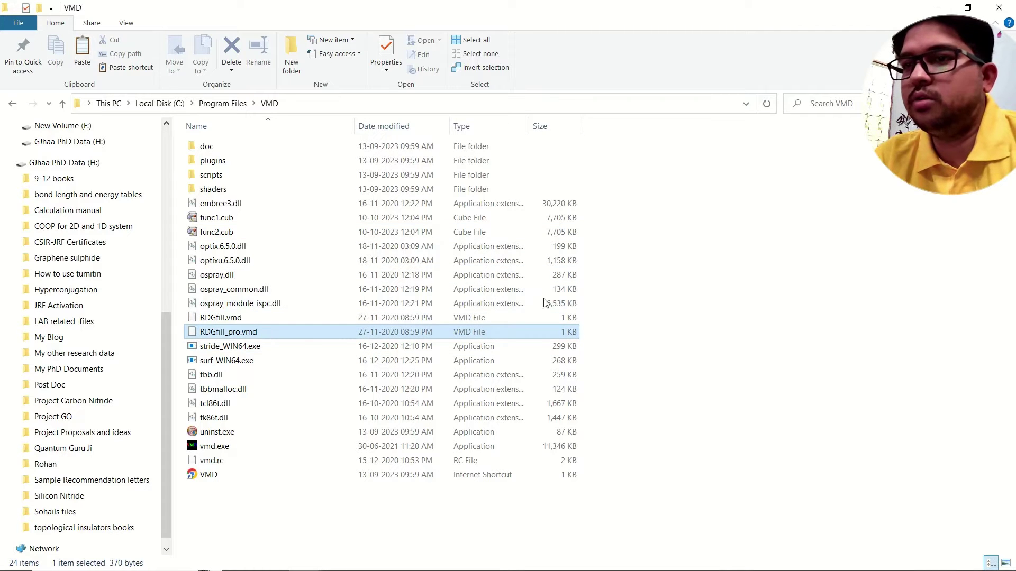
click(690, 293)
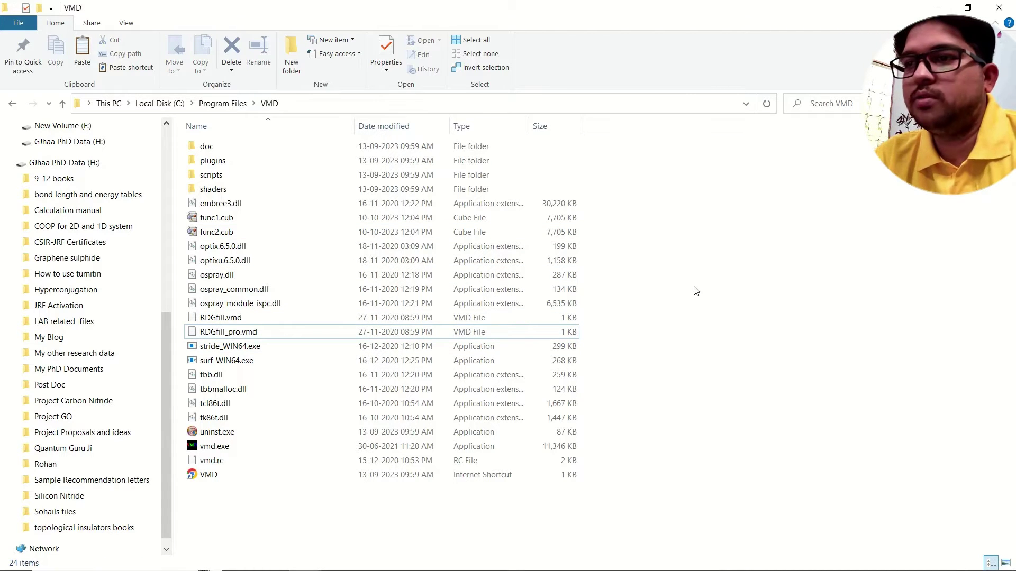
Launch VMD and arrange its console, main and display windows.
double_click(211, 448)
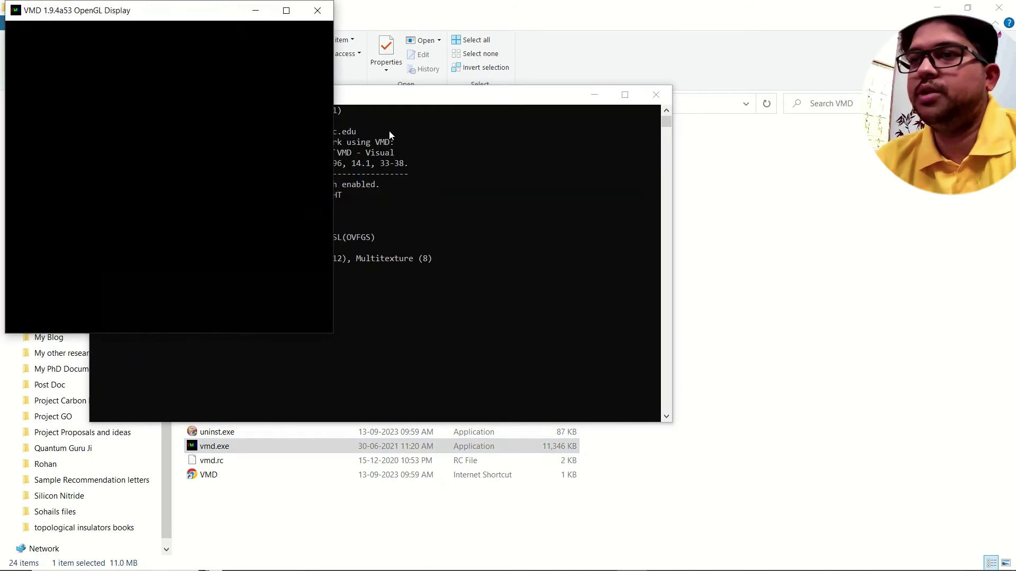
mouse_move(412, 103)
mouse_down()
mouse_move(504, 143)
mouse_move(674, 177)
mouse_up()
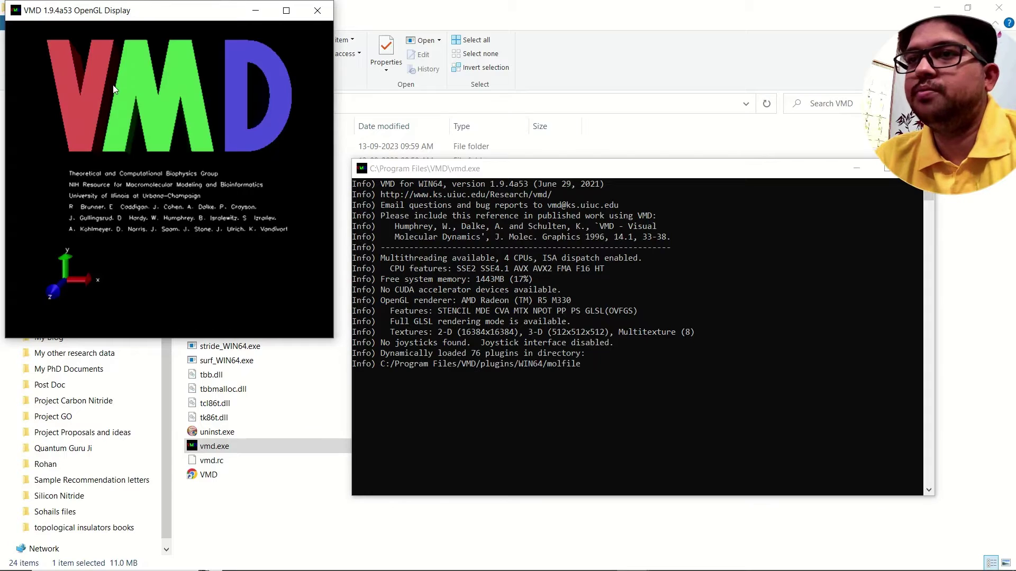
drag(133, 16, 103, 252)
drag(66, 140, 453, 58)
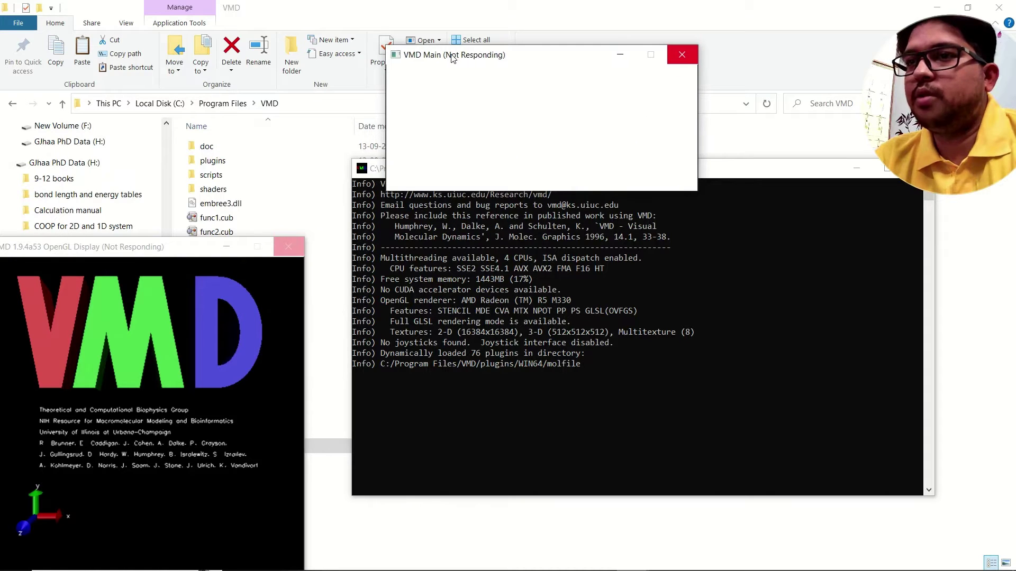
drag(74, 254, 74, 383)
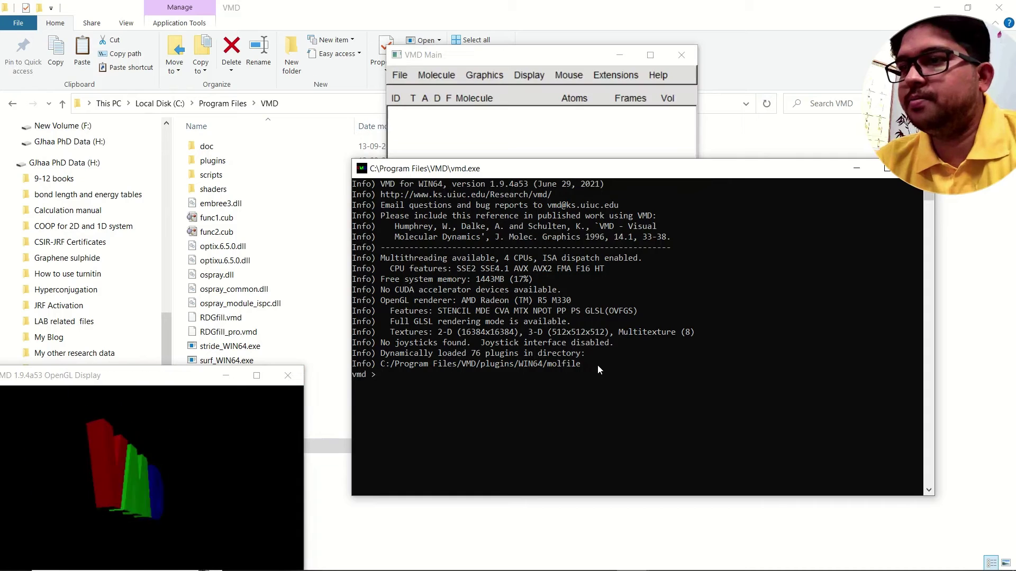
Run 'source RDGfill_pro.vmd' in the VMD console to load the NCI cube data.
text(RDG)
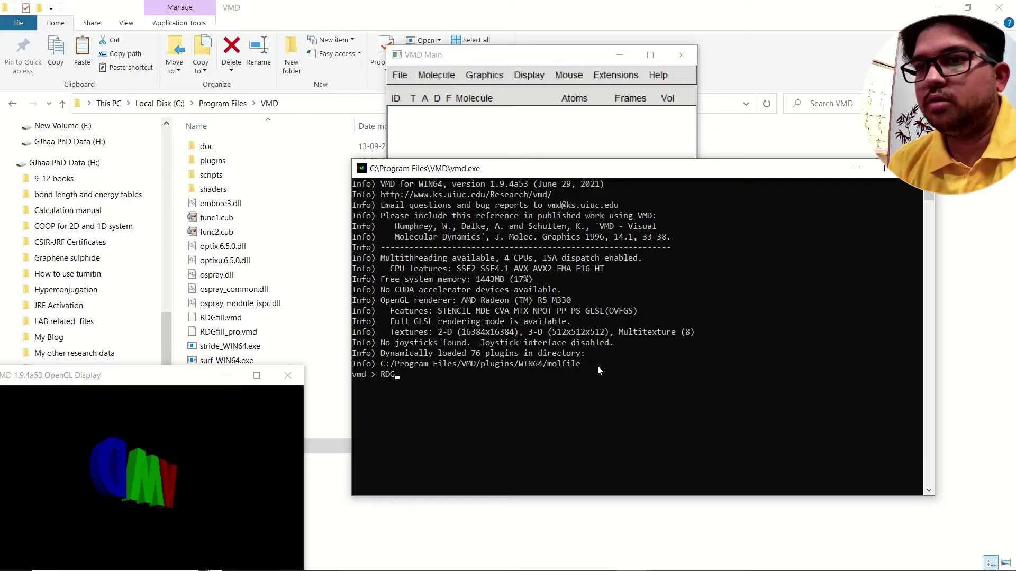
key(BackSpace)
key(BackSpace)
key(BackSpace)
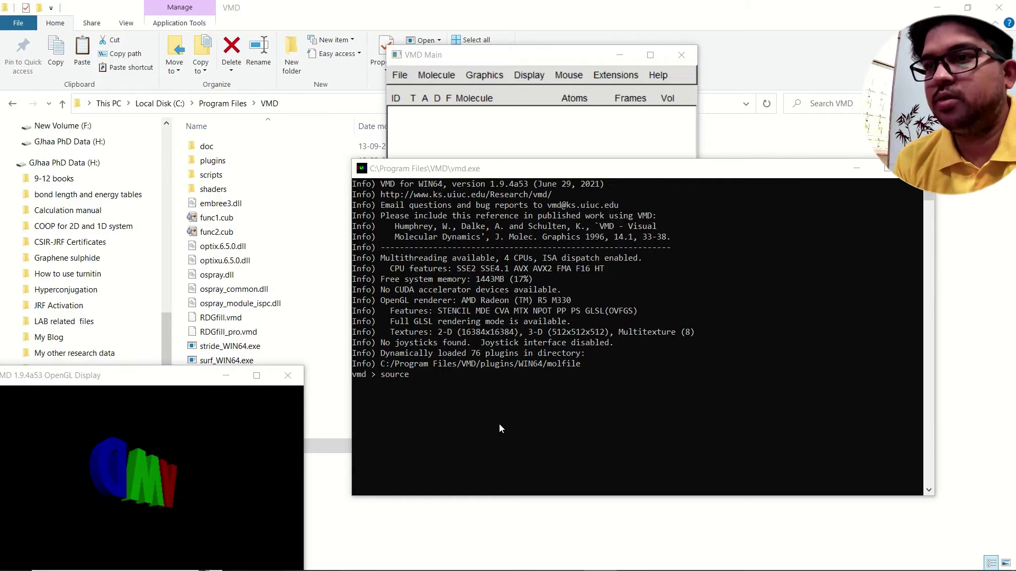
click(511, 393)
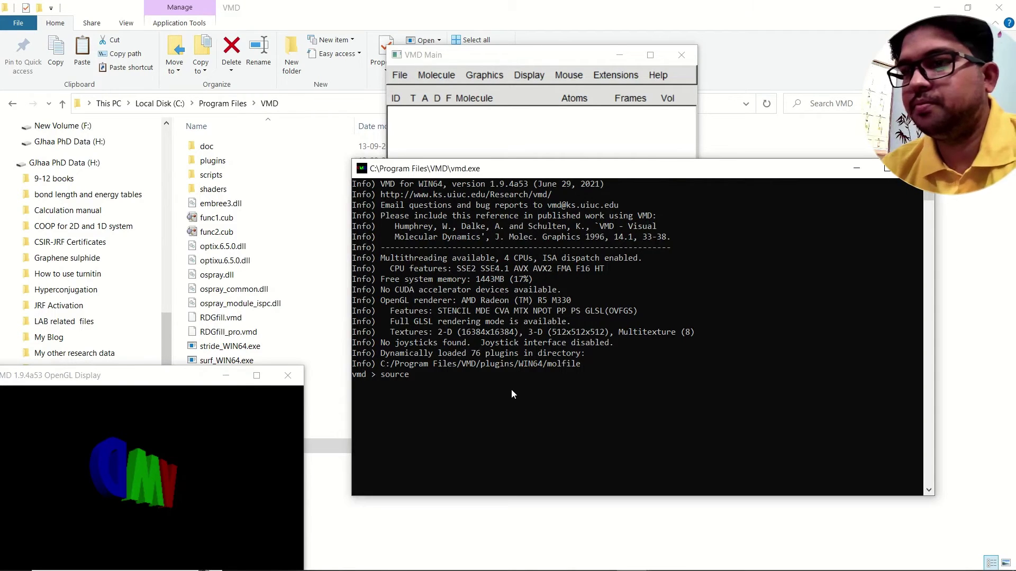
text(sourceR)
key(BackSpace)
text(RDGfill)
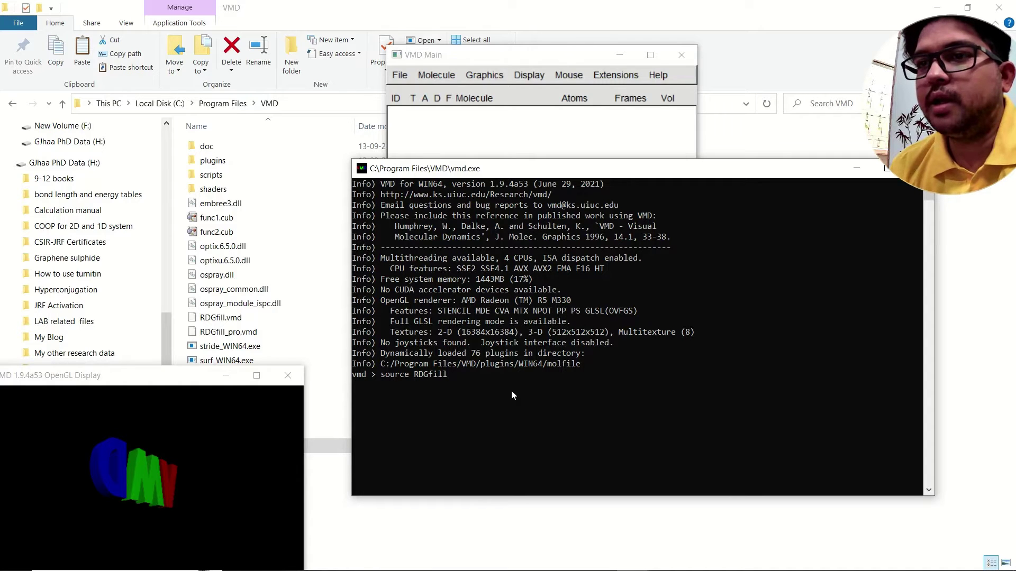
text(_p)
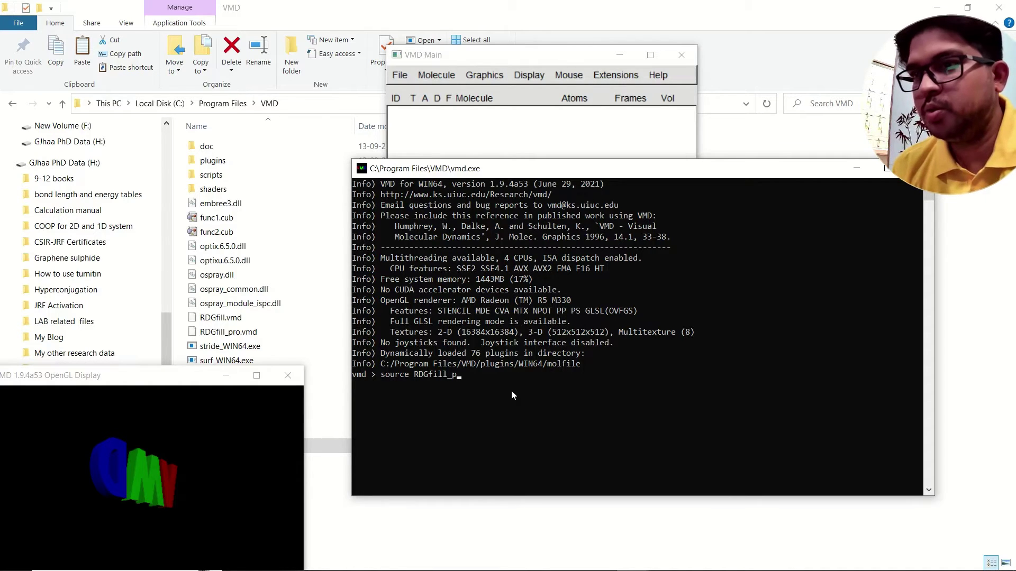
text(ro.vmd)
key(Return)
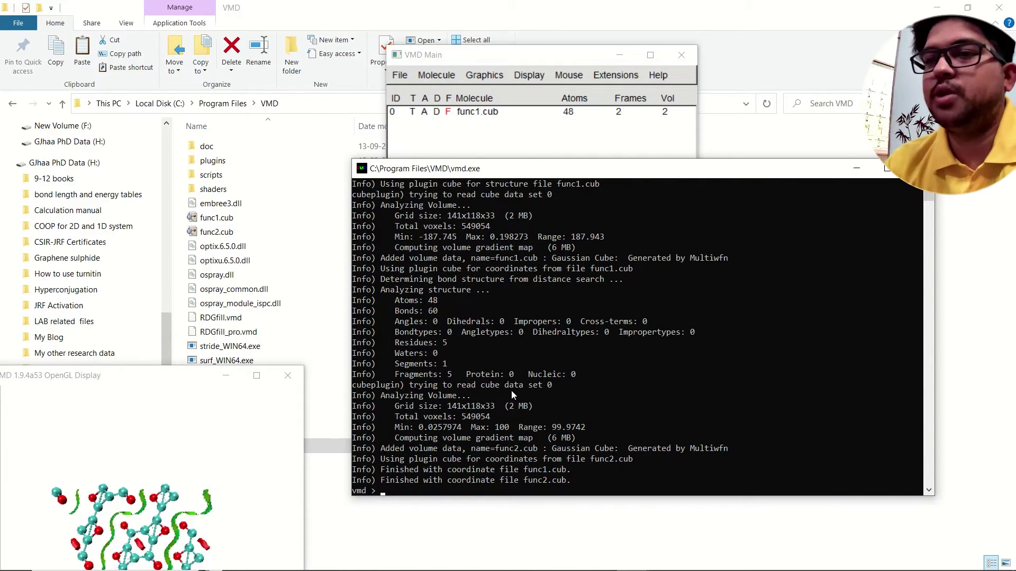
Enlarge the OpenGL display and switch VMD to orthographic projection.
click(130, 386)
drag(130, 385, 204, 114)
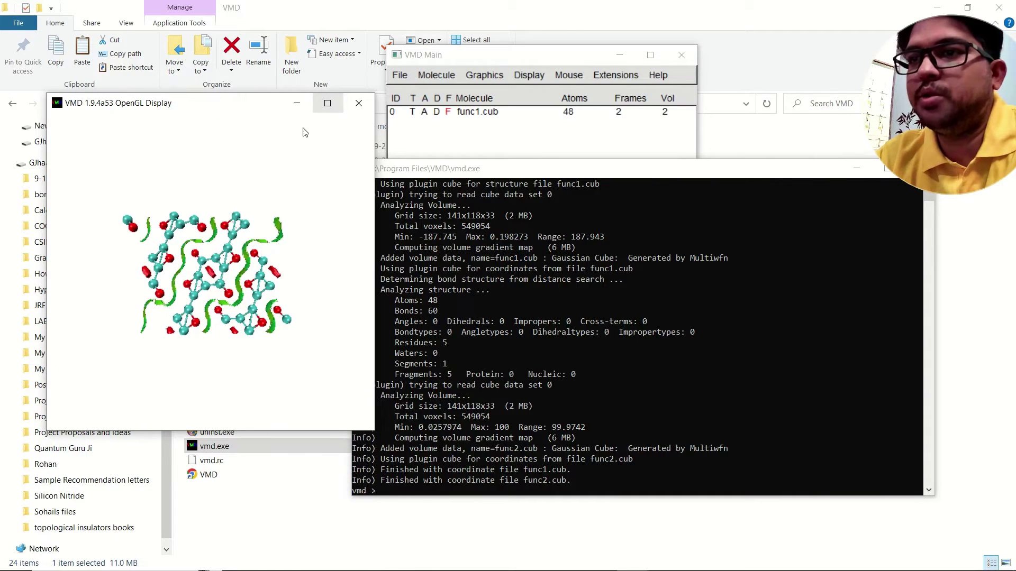
click(328, 102)
scroll(489, 259, up, 5)
scroll(481, 249, down, 2)
drag(481, 249, 527, 239)
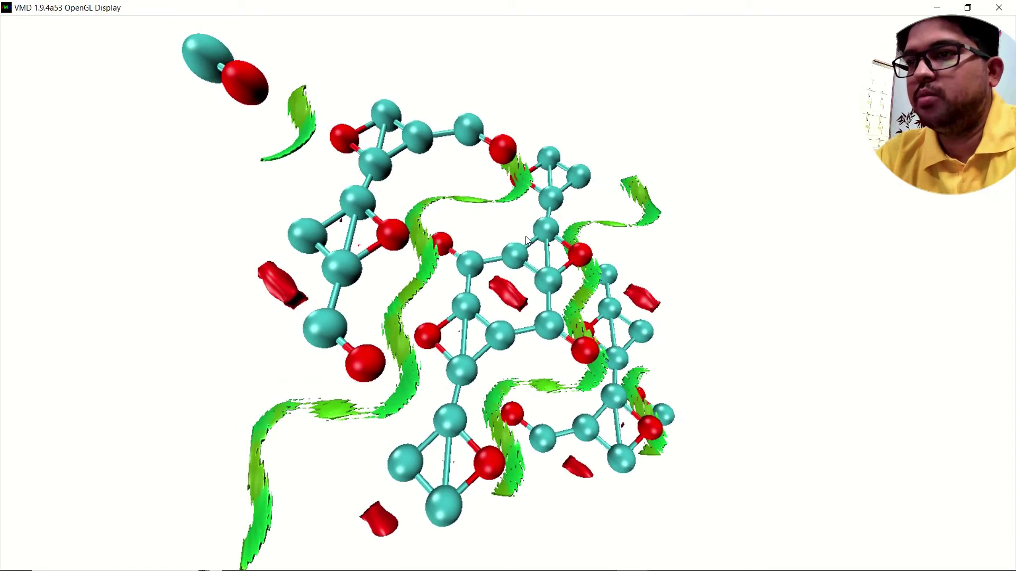
click(967, 7)
click(531, 75)
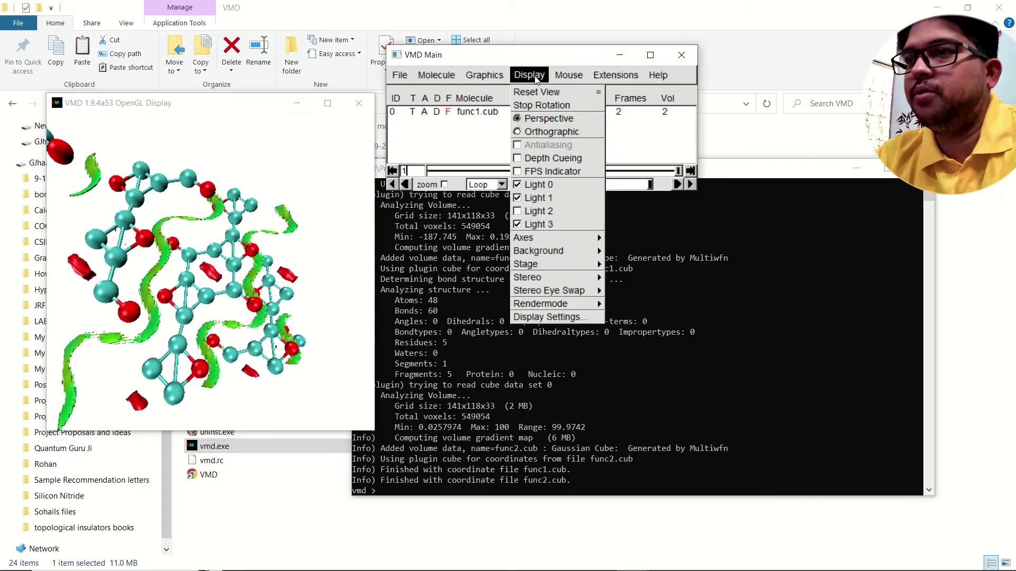
click(552, 132)
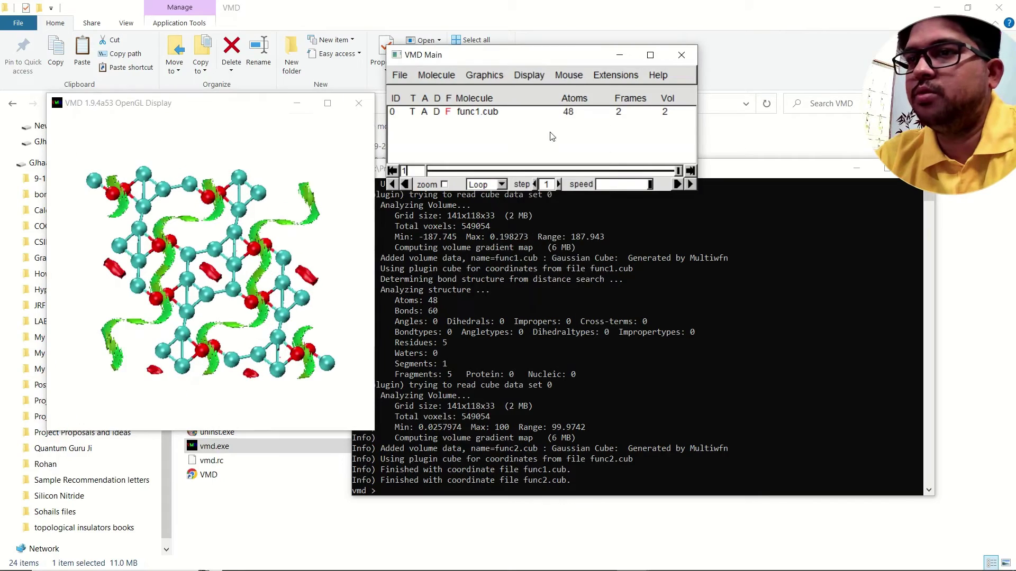
Rotate and zoom the scene until the C/O layer lies flat facing the viewer.
click(327, 103)
drag(517, 209, 469, 220)
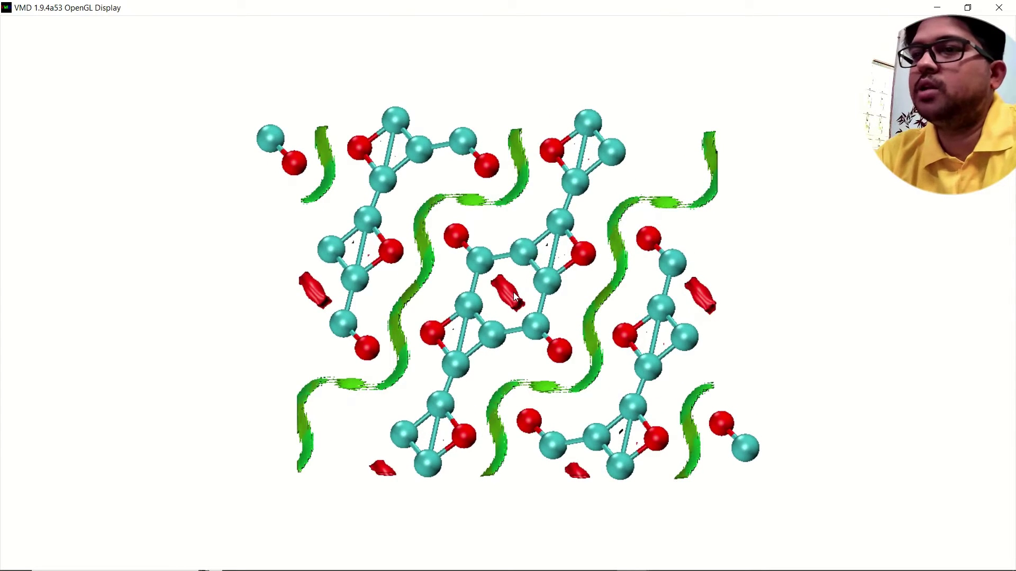
drag(515, 296, 520, 303)
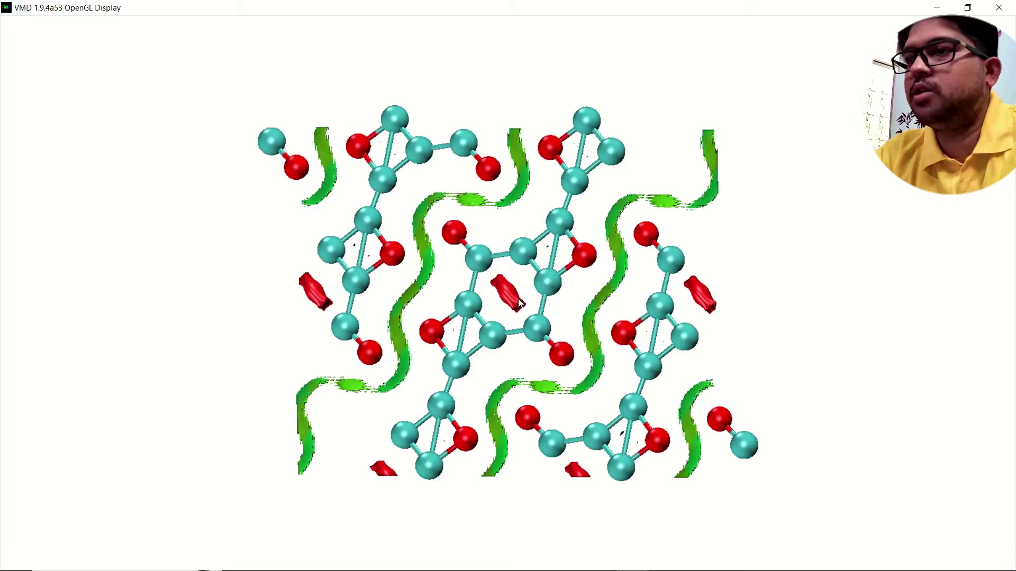
click(967, 8)
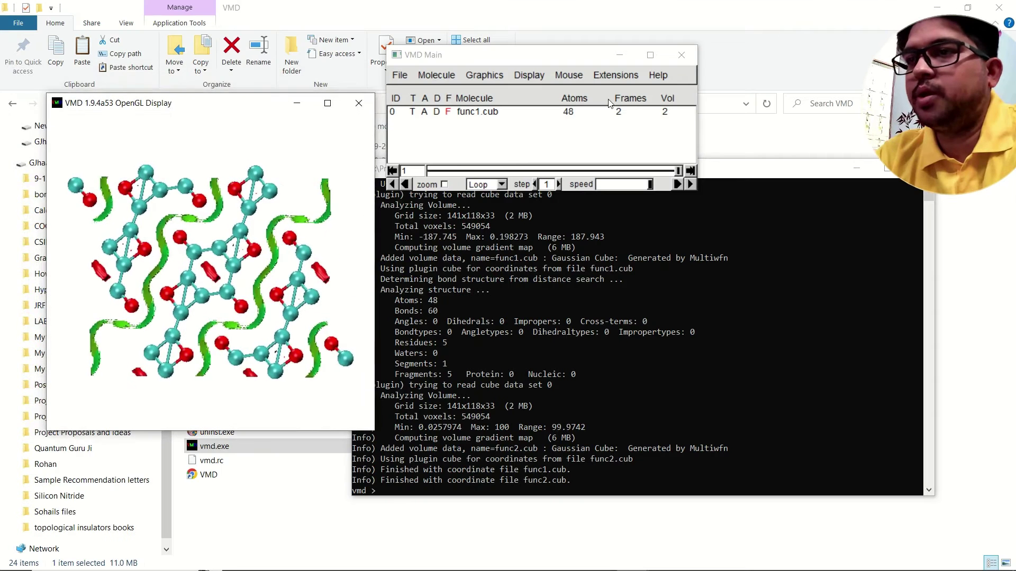
scroll(185, 211, up, 2)
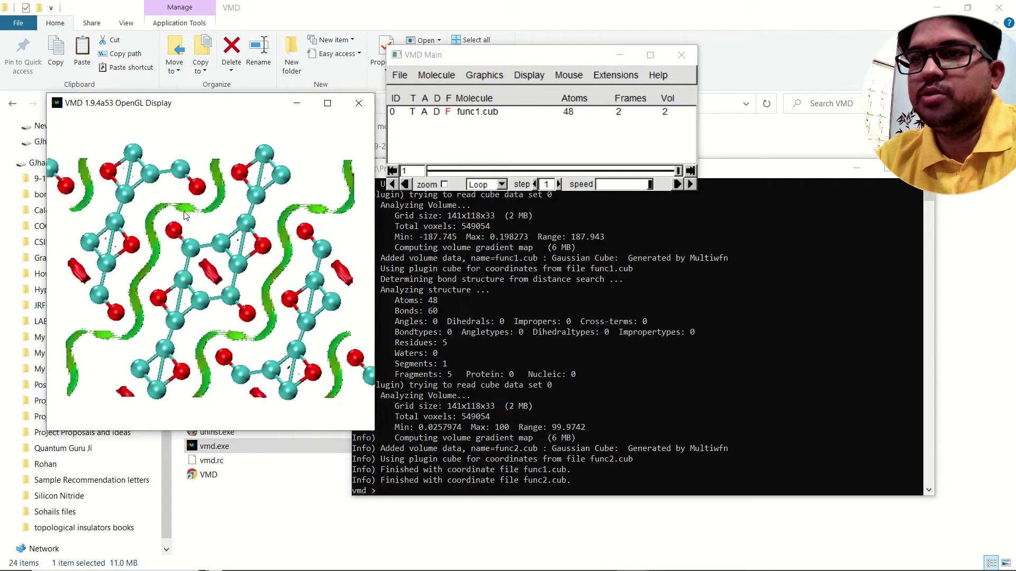
scroll(184, 213, down, 1)
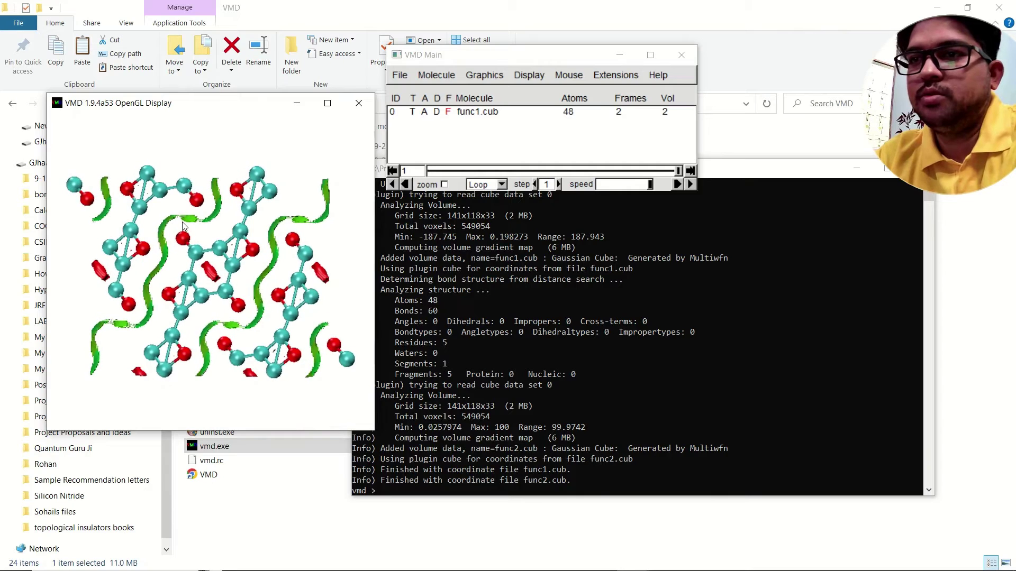
drag(180, 225, 174, 222)
scroll(280, 215, up, 1)
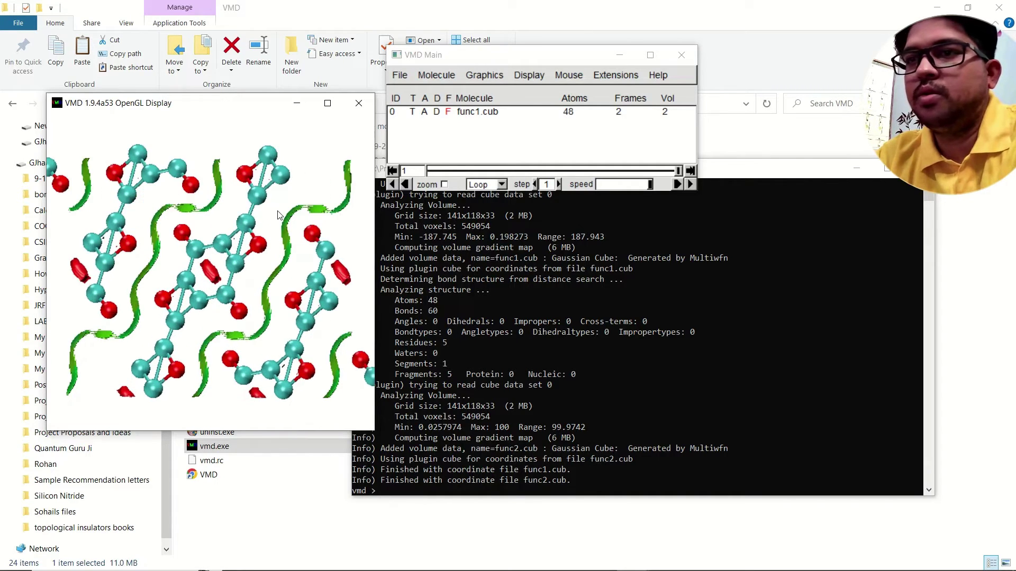
scroll(274, 254, up, 1)
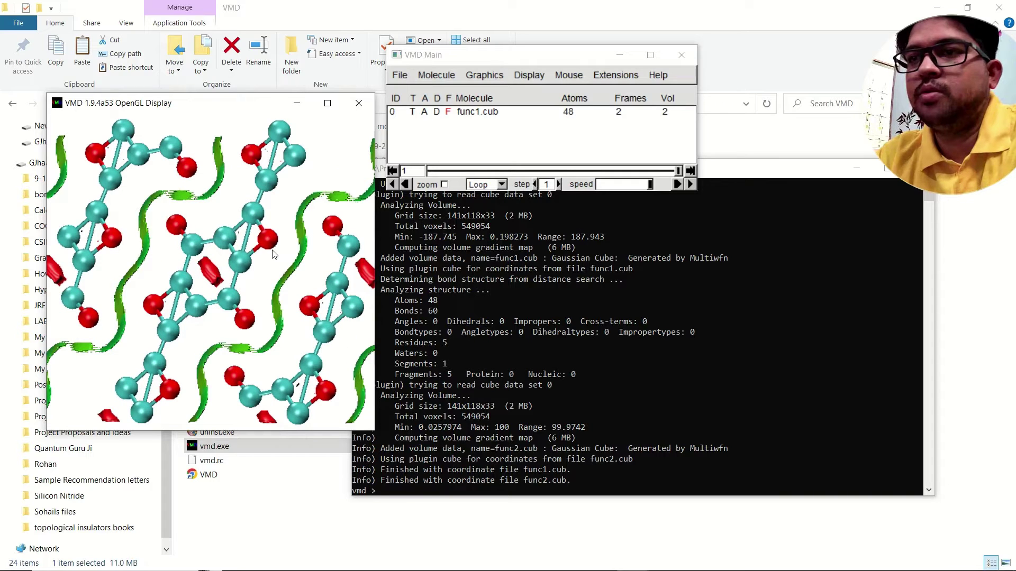
scroll(274, 254, down, 1)
drag(266, 256, 294, 259)
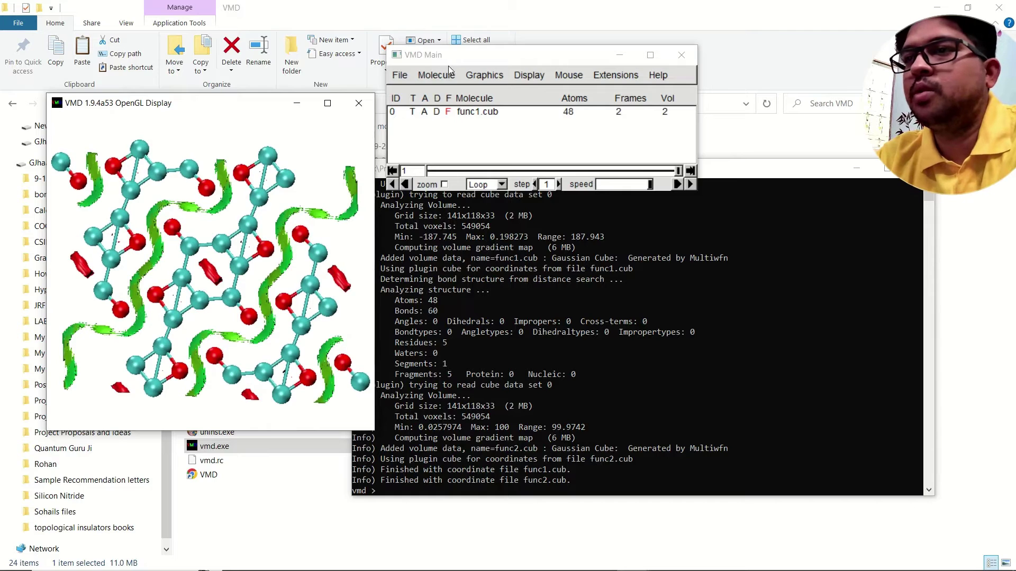
Render the current VMD NCI scene to an image file named 9 in NCI Data > Fig 9.
click(400, 75)
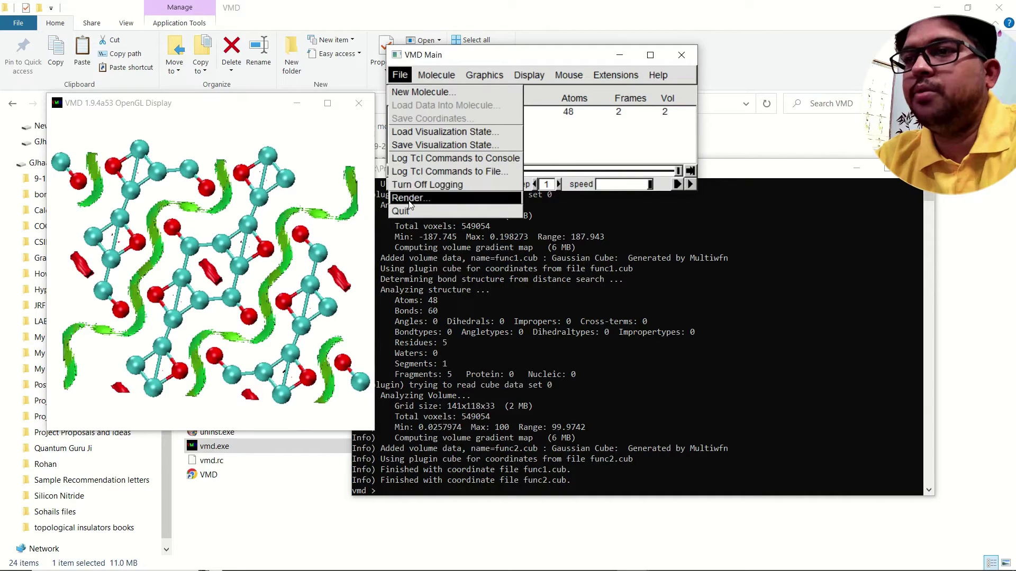
click(408, 198)
click(260, 405)
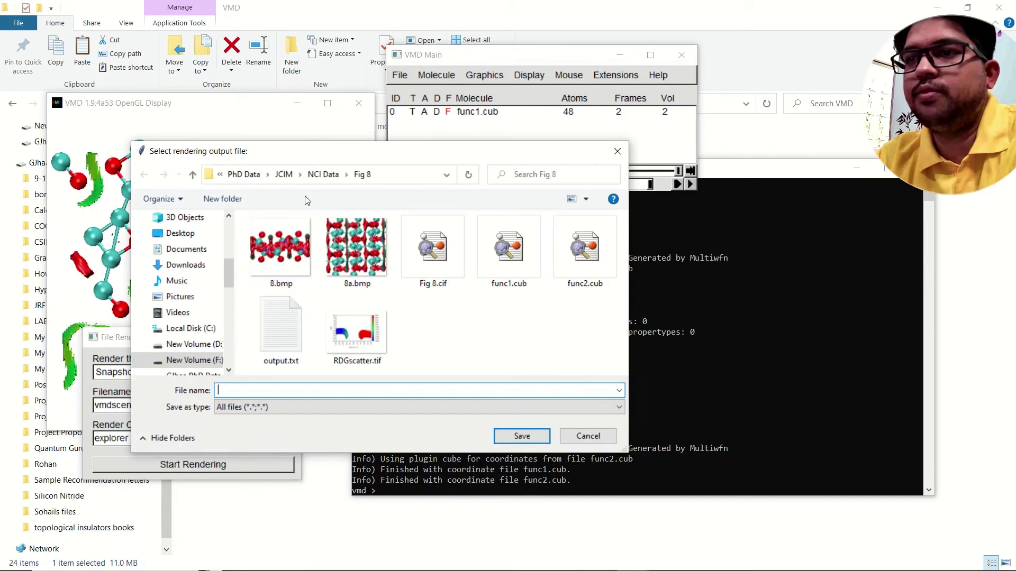
click(322, 174)
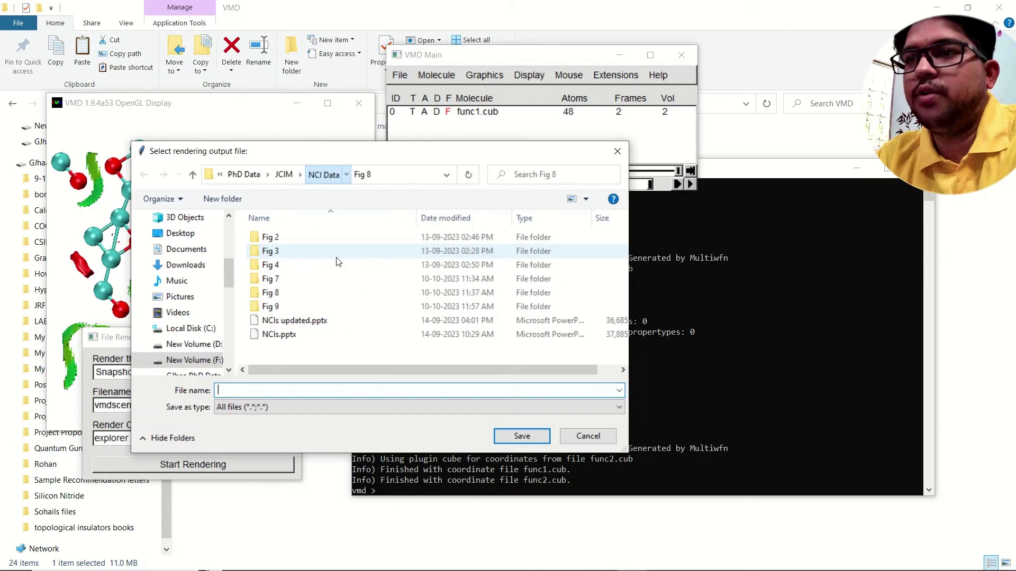
double_click(271, 308)
click(282, 390)
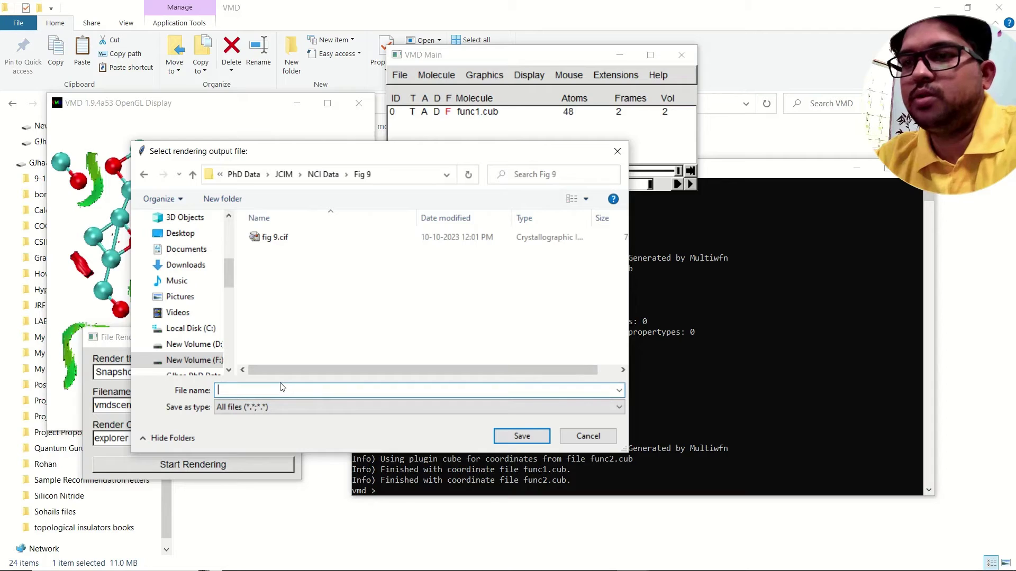
text(9)
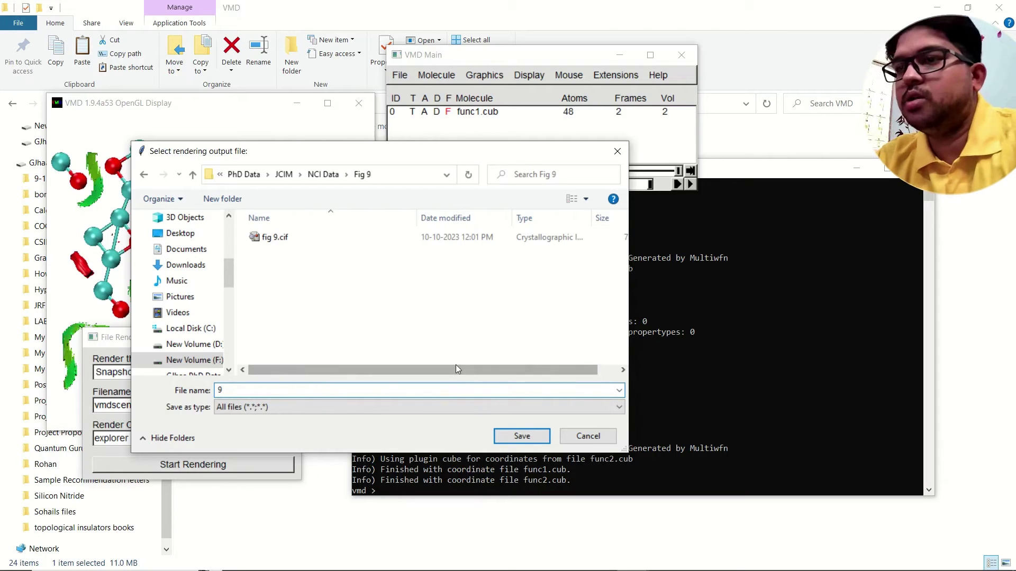
click(518, 436)
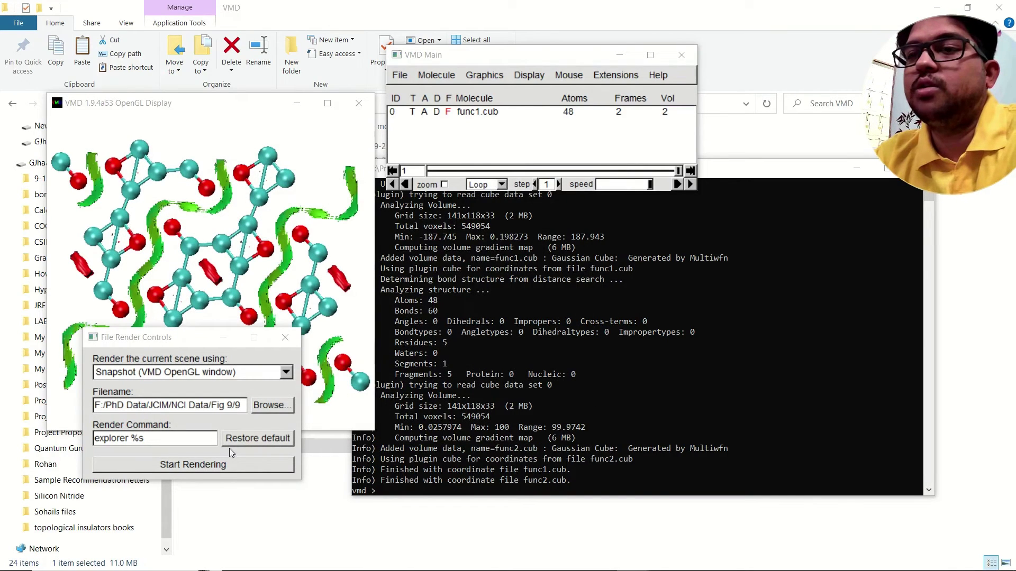
click(211, 464)
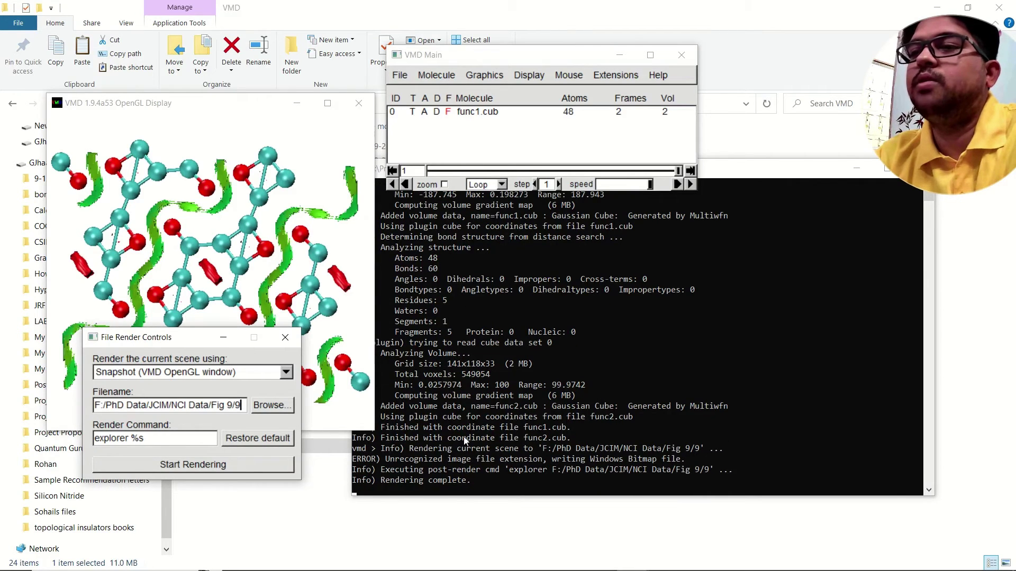
scroll(106, 317, up, 2)
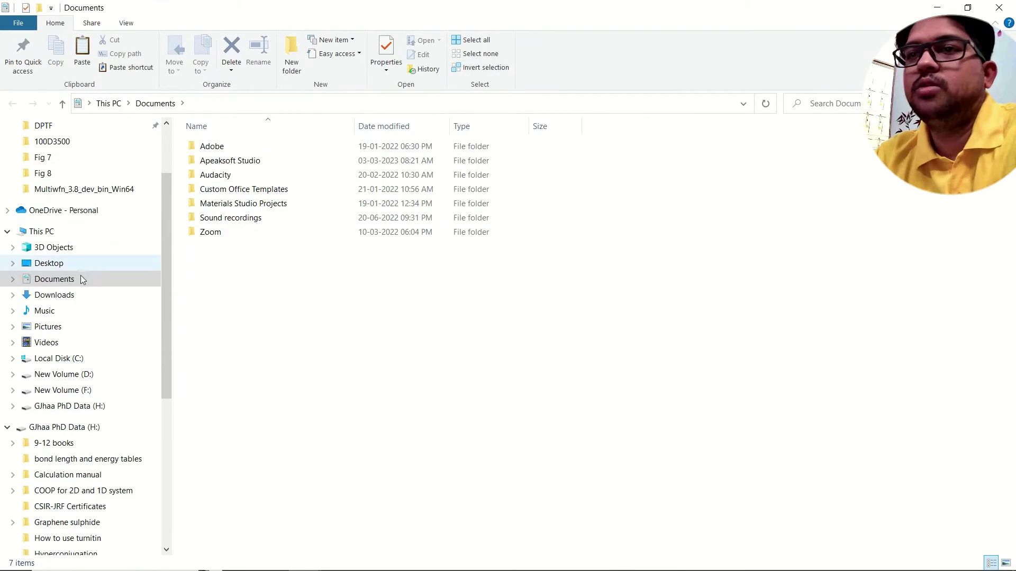
Open the extensionless file 9 from the Fig 9 folder in Paint.
click(43, 173)
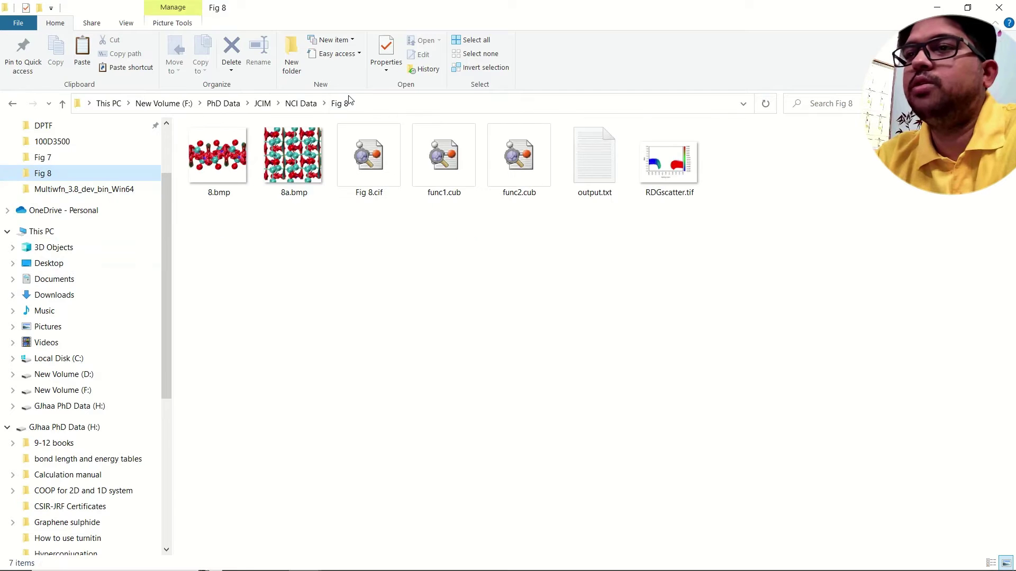
click(302, 103)
double_click(212, 218)
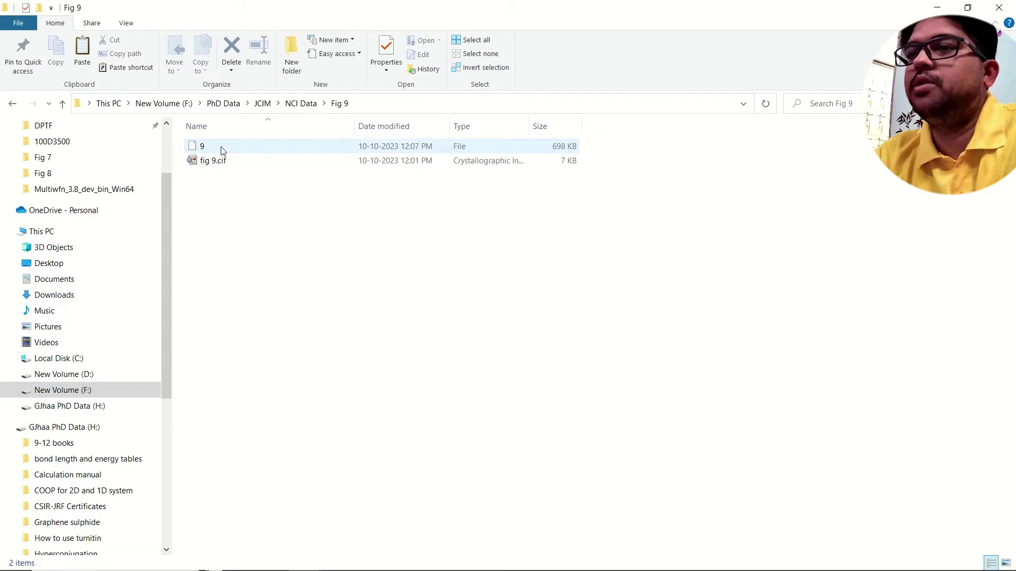
double_click(223, 150)
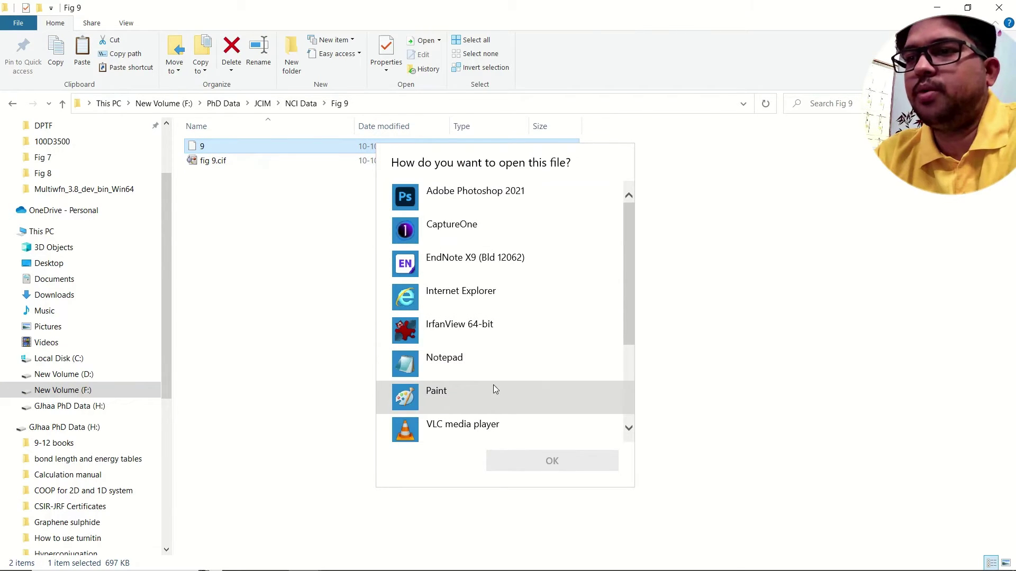
click(481, 398)
click(548, 461)
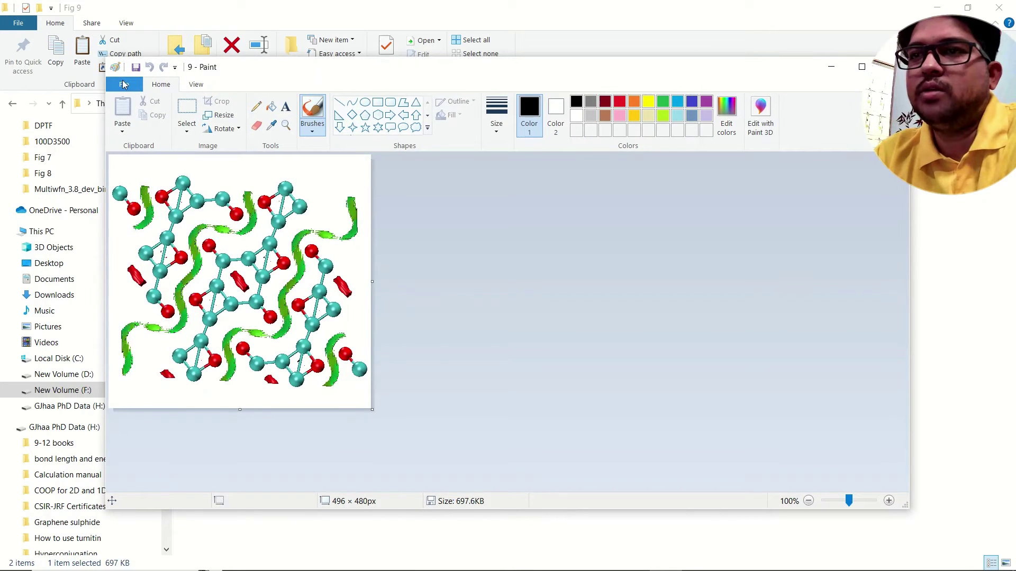
Save the Paint image as 9.bmp in the NCI Data > Fig 9 folder.
click(123, 84)
click(157, 197)
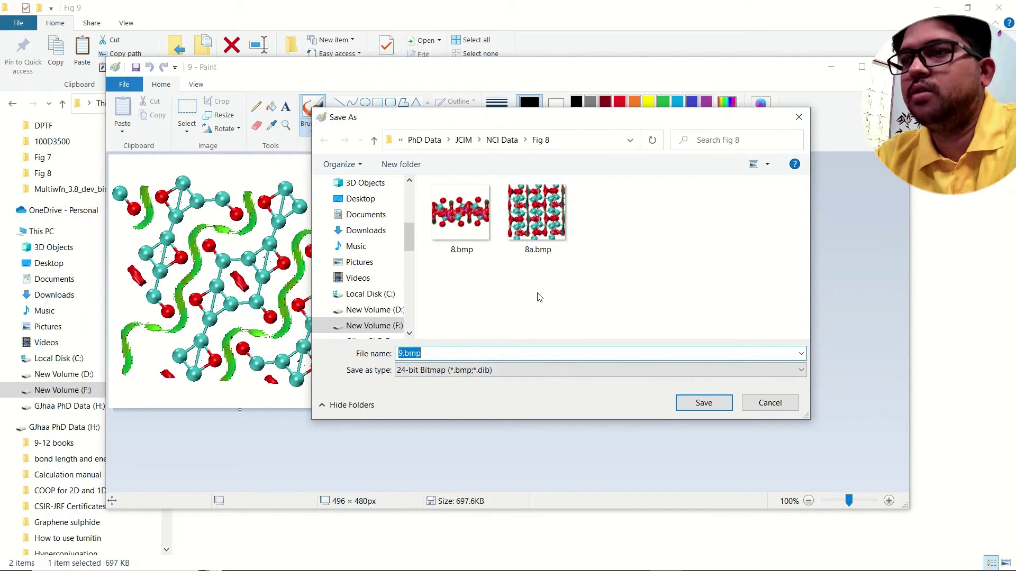
click(502, 140)
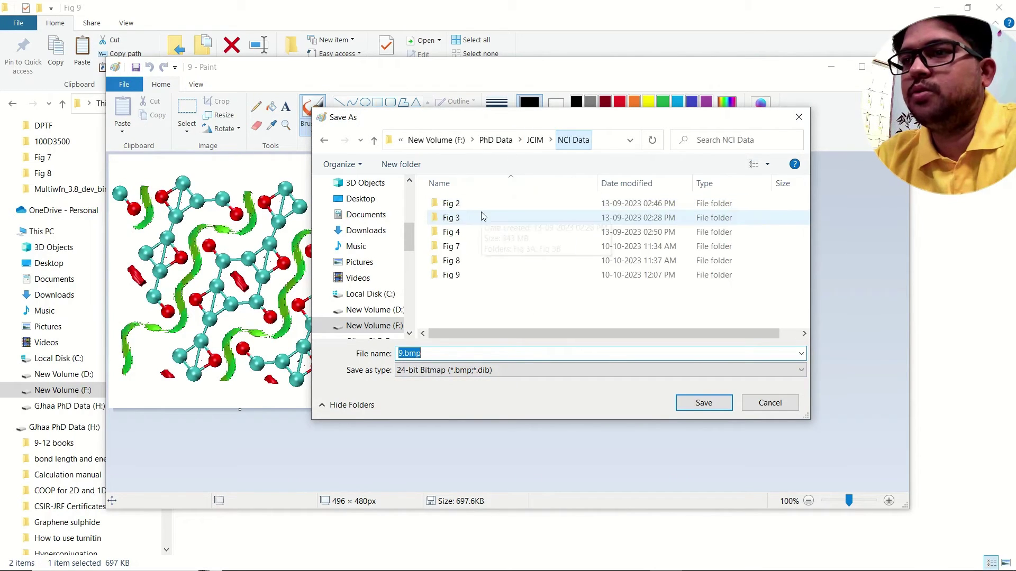
double_click(453, 275)
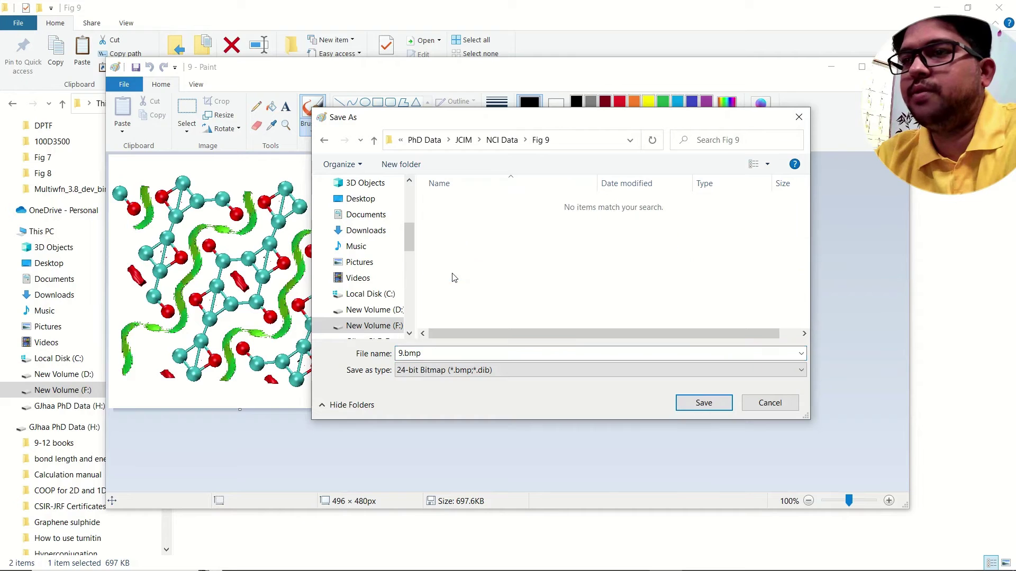
click(701, 407)
Close Paint and preview the saved 9.bmp, then select the leftover file 9.
drag(789, 72, 730, 77)
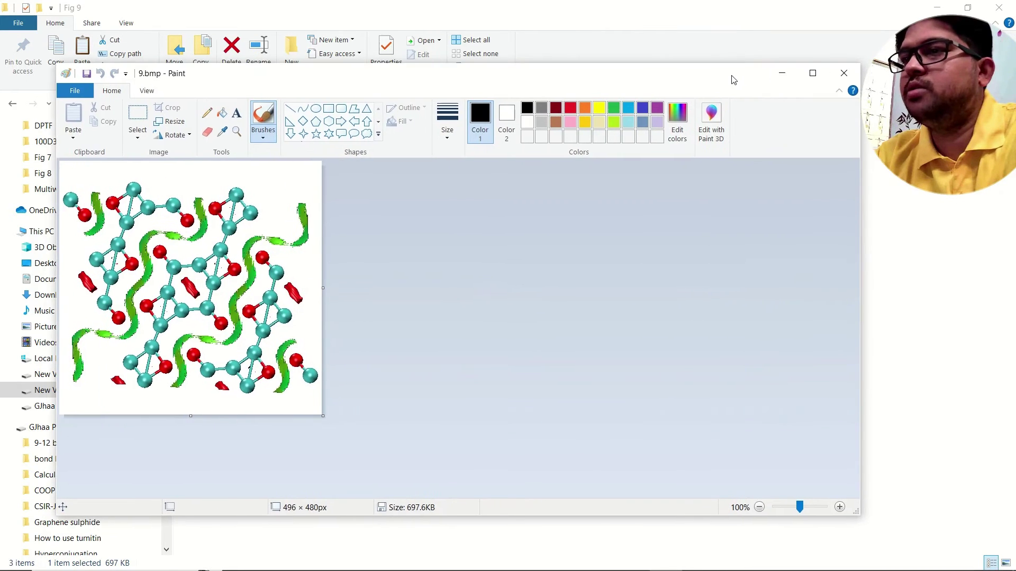
click(843, 72)
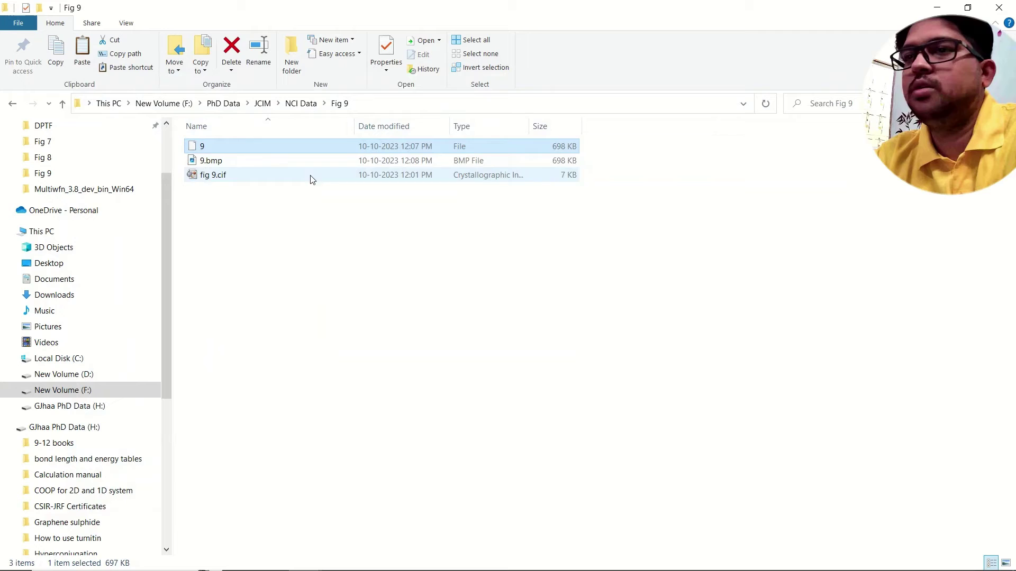
double_click(207, 160)
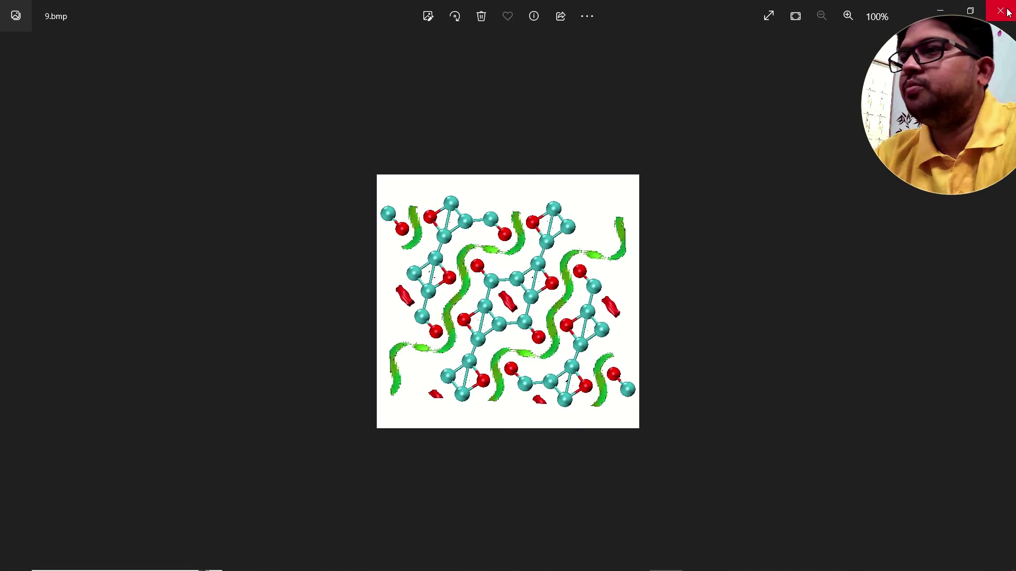
click(1007, 12)
click(259, 146)
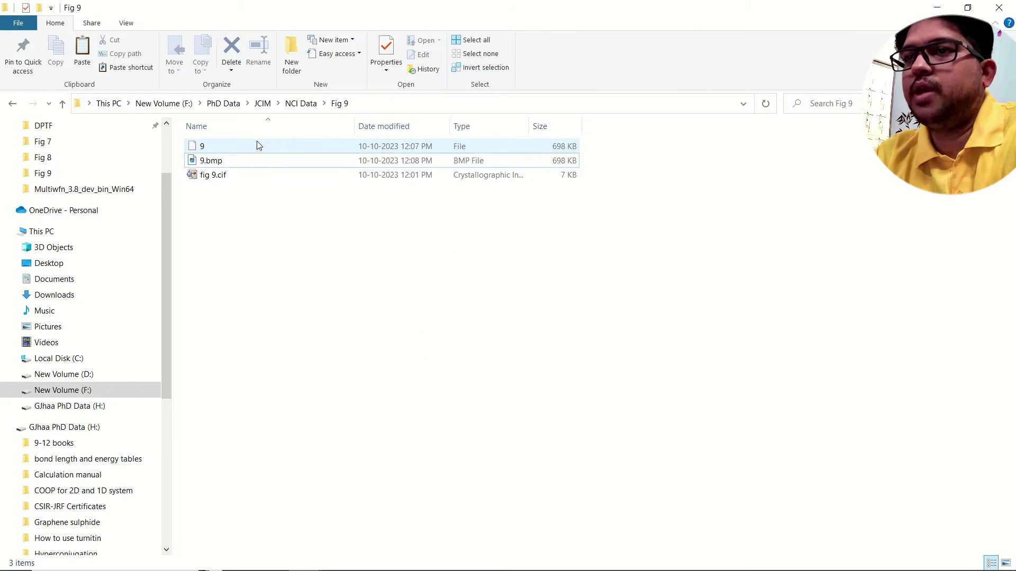
Delete the extensionless file 9 and select output.txt in the Multiwfn folder.
key(Delete)
key(Escape)
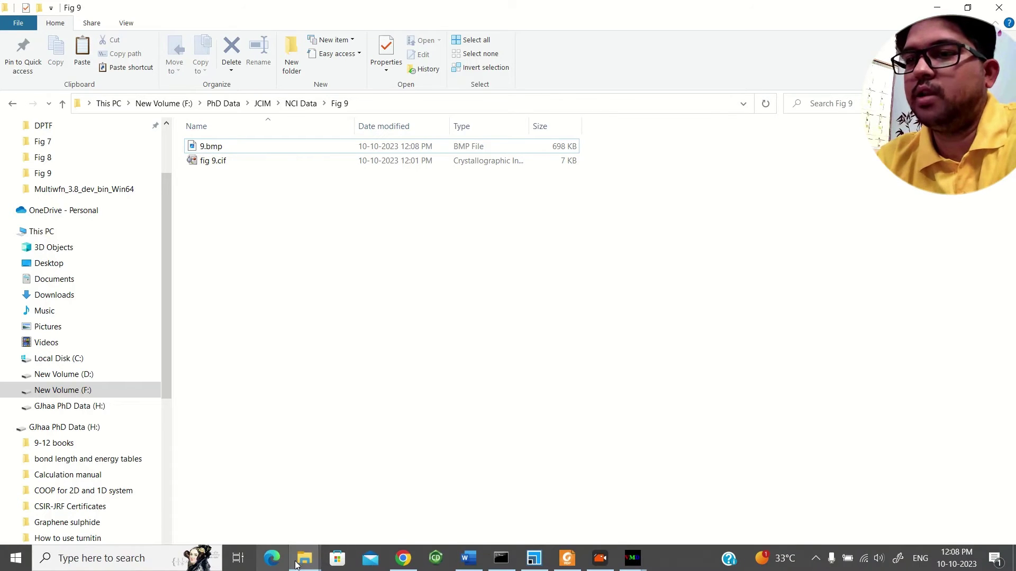
click(302, 559)
click(67, 505)
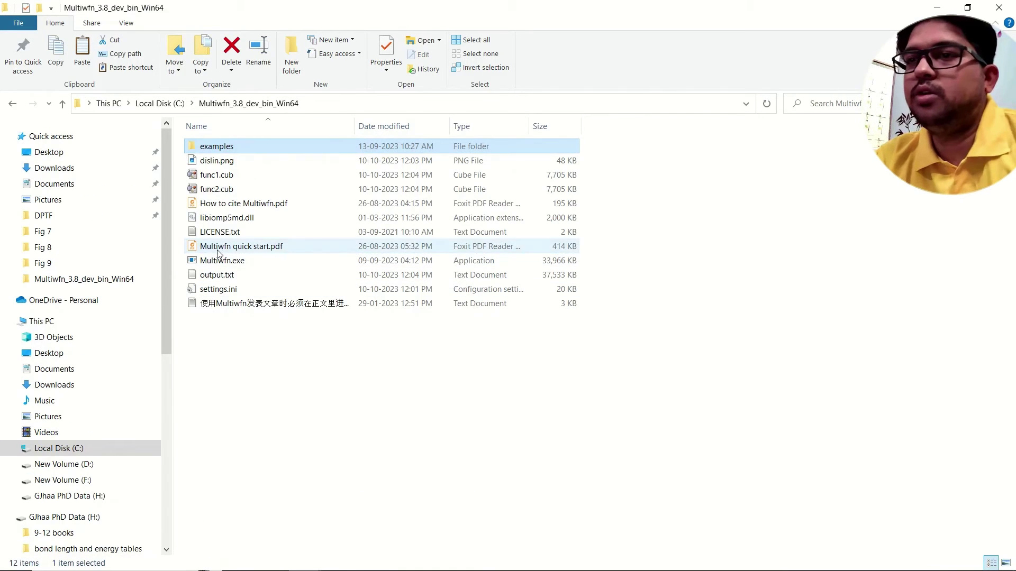
click(227, 176)
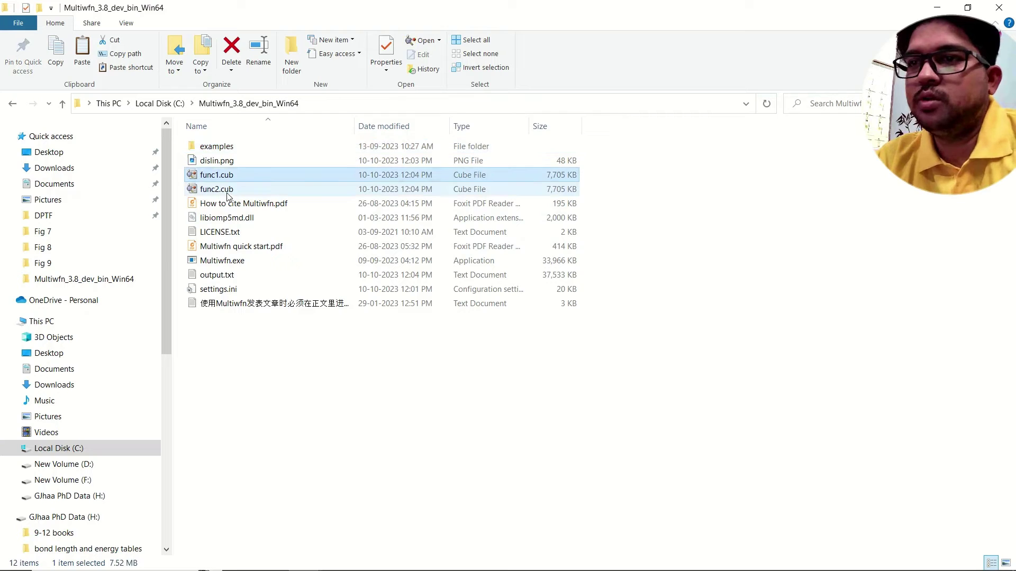
click(234, 277)
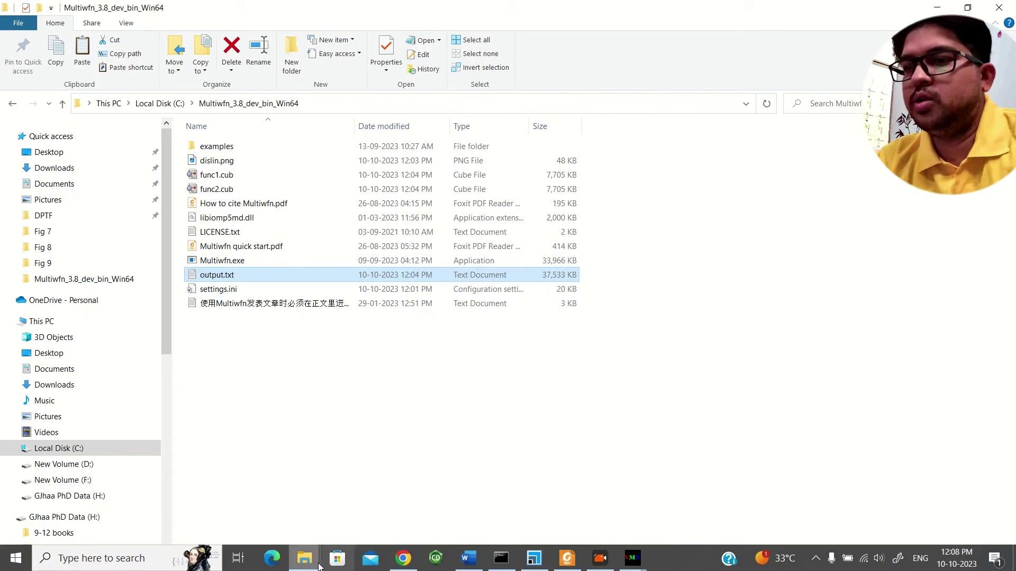
Paste output.txt into the gnuplot bin folder and bring up Command Prompt.
click(306, 564)
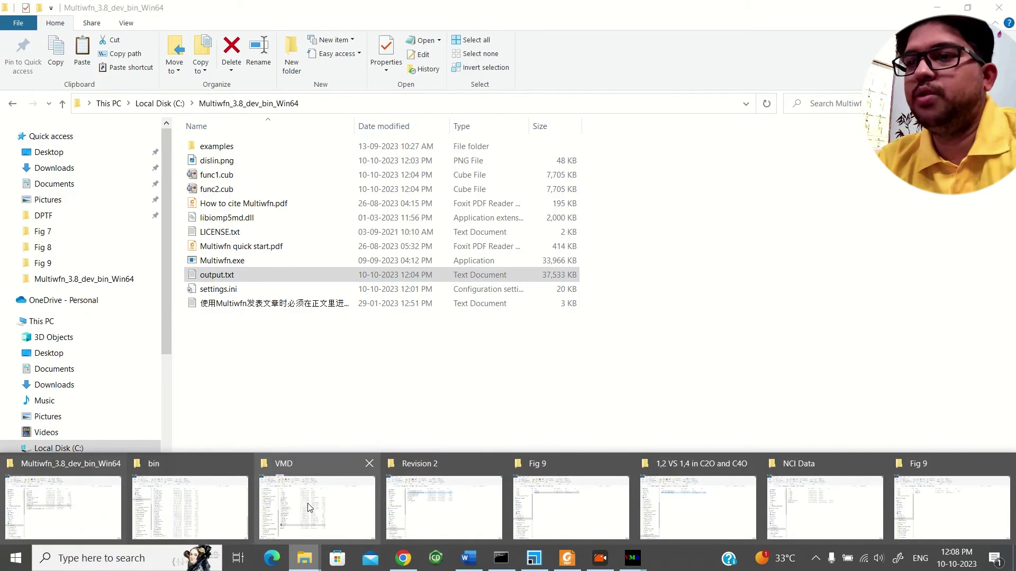
mouse_move(305, 508)
click(201, 508)
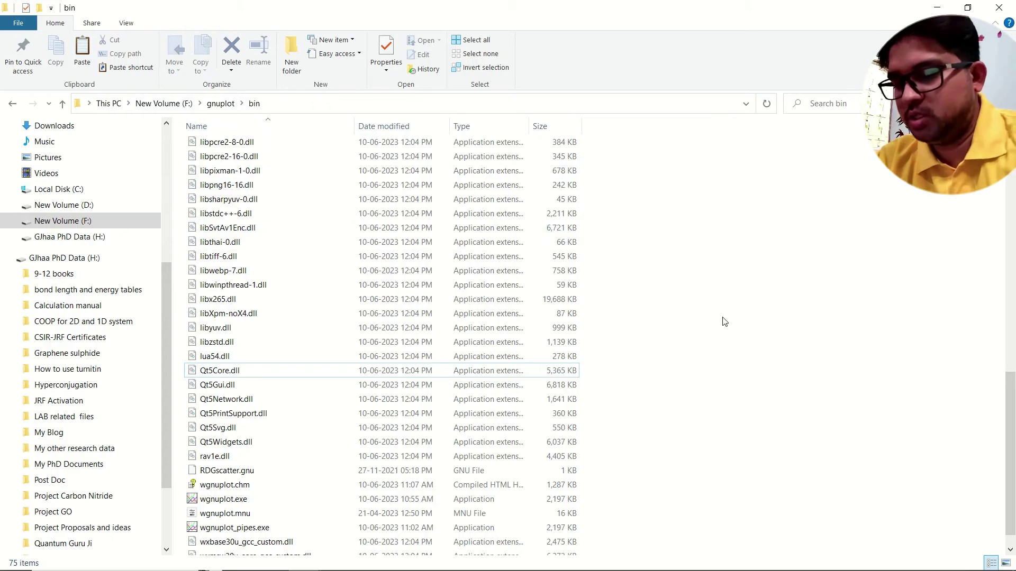
key(ctrl+v)
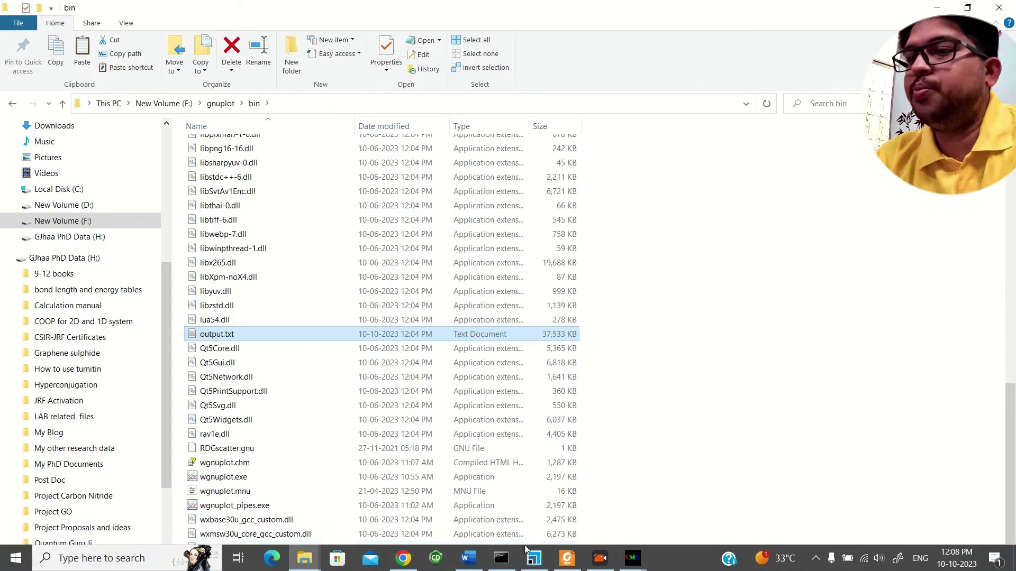
click(501, 559)
drag(550, 164, 603, 153)
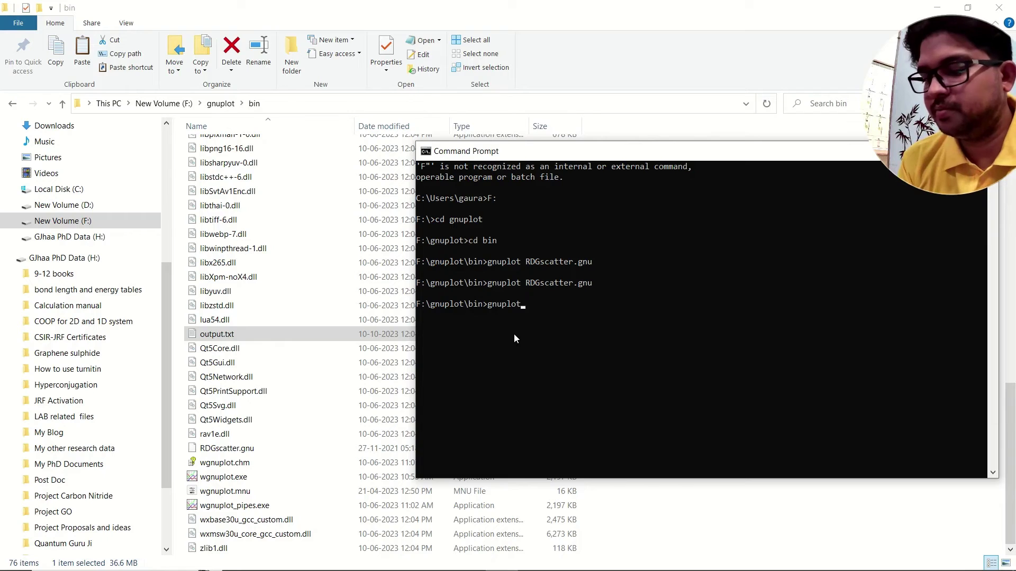
Run 'gnuplot RDGscatter.gnu' to generate RDGscatter.ps in the gnuplot bin folder.
text(Gs)
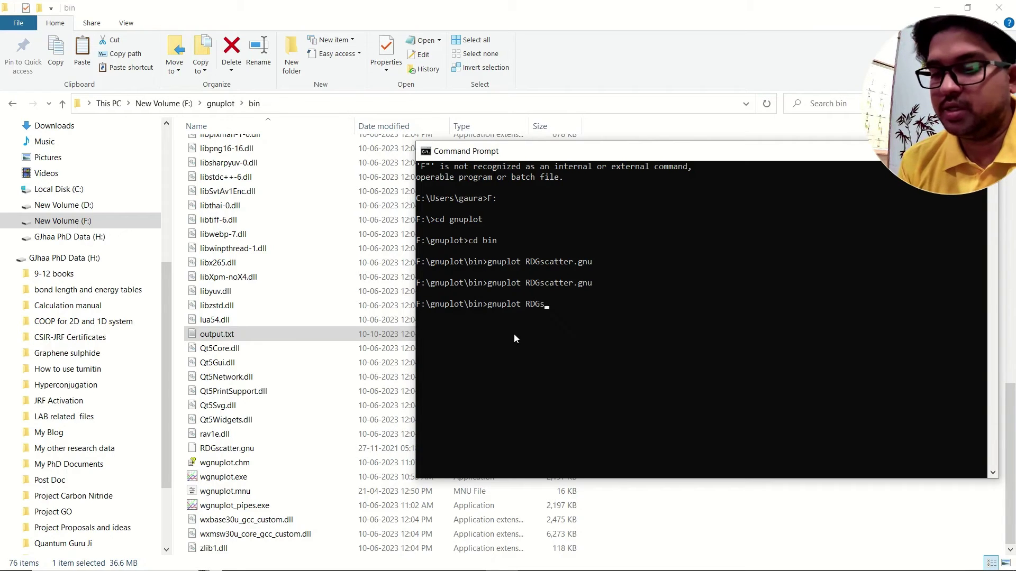
text(catter.gnu)
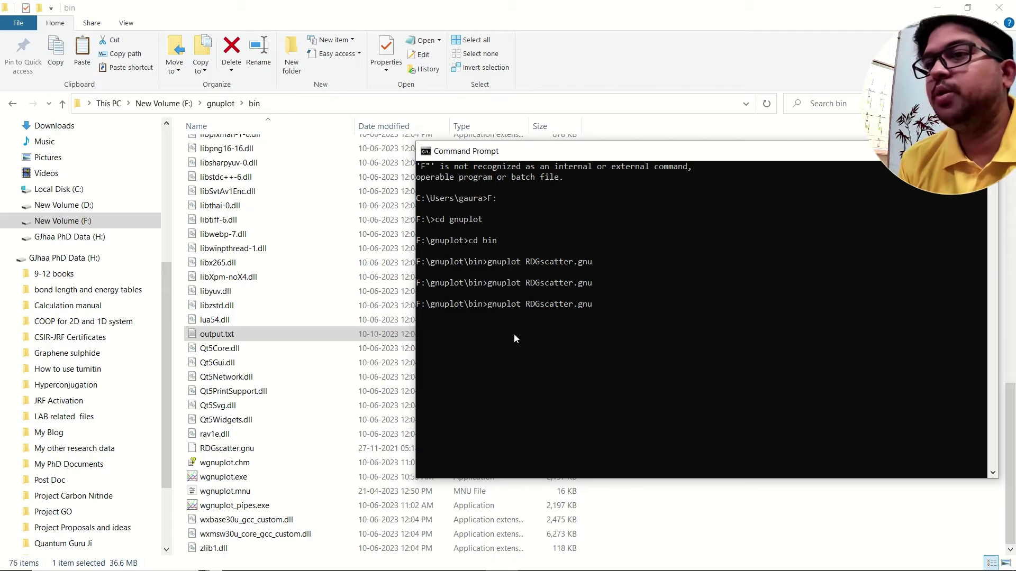
key(Return)
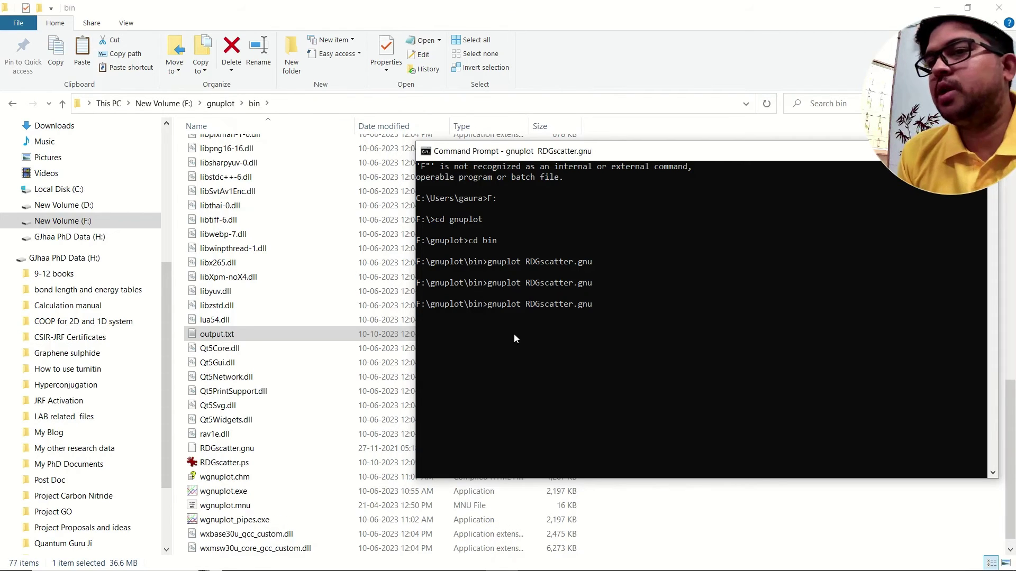
click(592, 6)
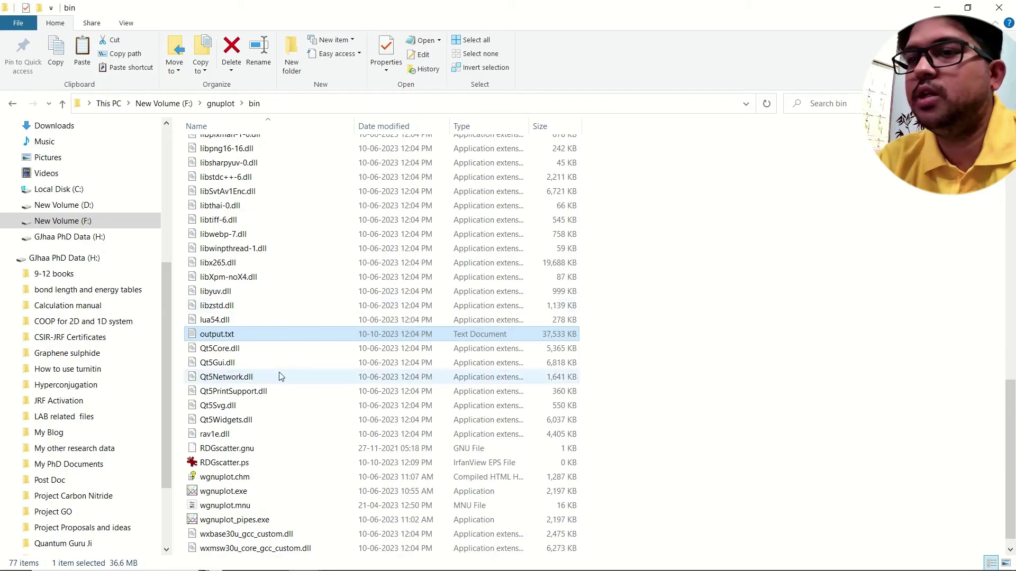
Open RDGscatter.ps in IrfanView and rotate it right to a 1123 × 793 landscape view.
double_click(247, 463)
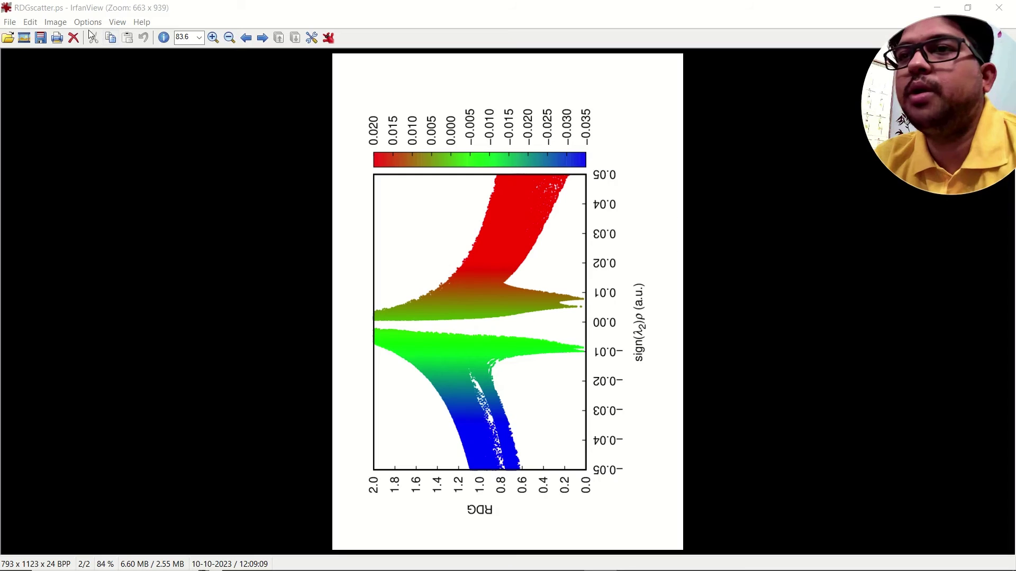
click(55, 22)
click(129, 97)
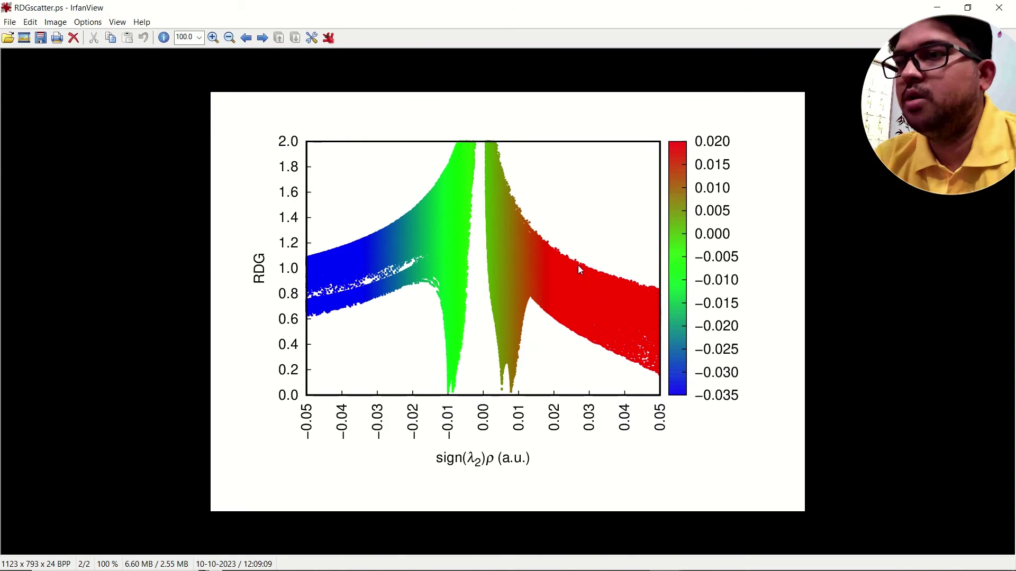
click(10, 22)
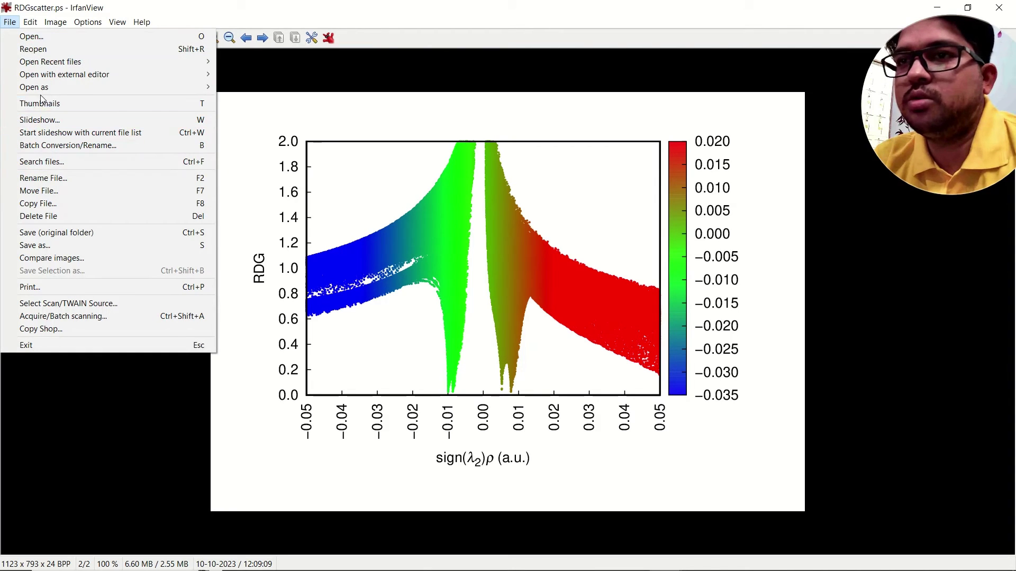
Save the rotated plot as RDGscatter.tif, TIF type, in NCI Data > Fig 9.
click(94, 244)
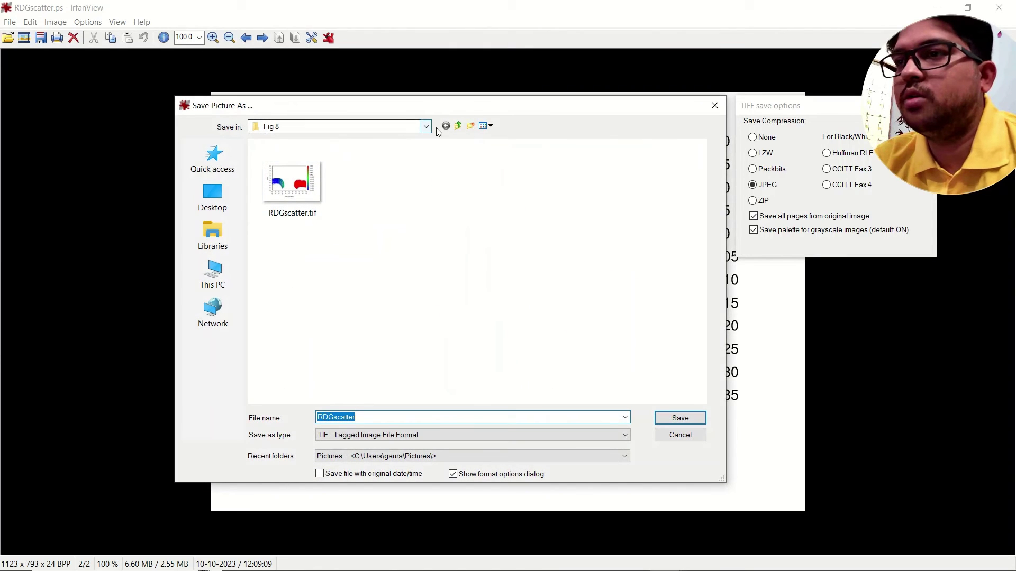
click(458, 126)
click(297, 224)
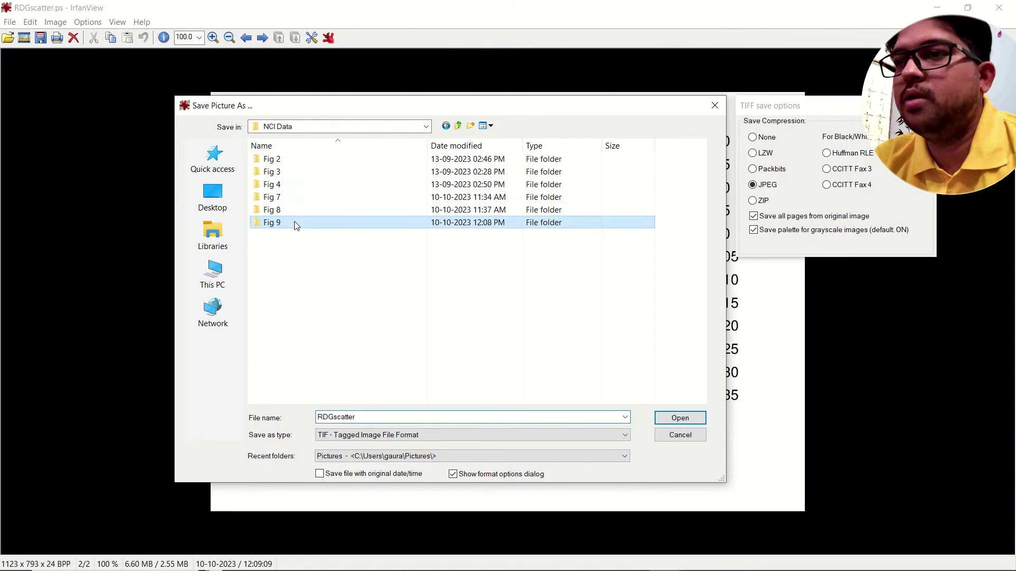
double_click(296, 225)
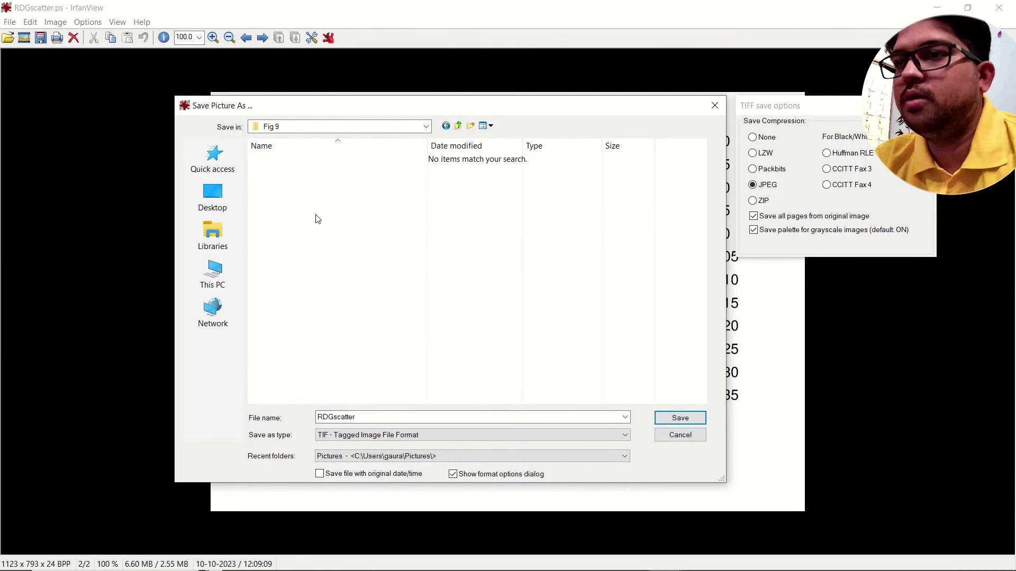
click(681, 419)
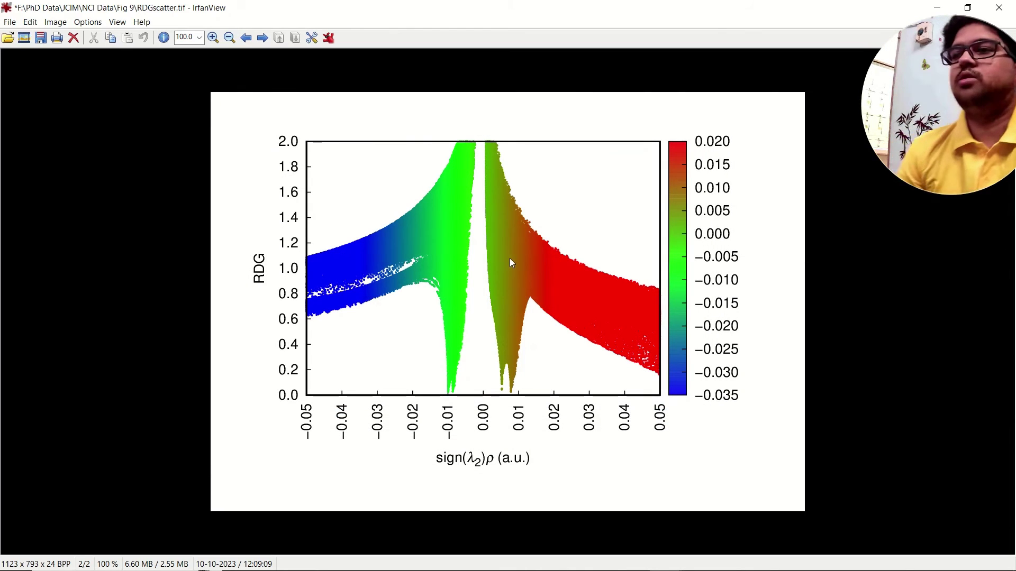